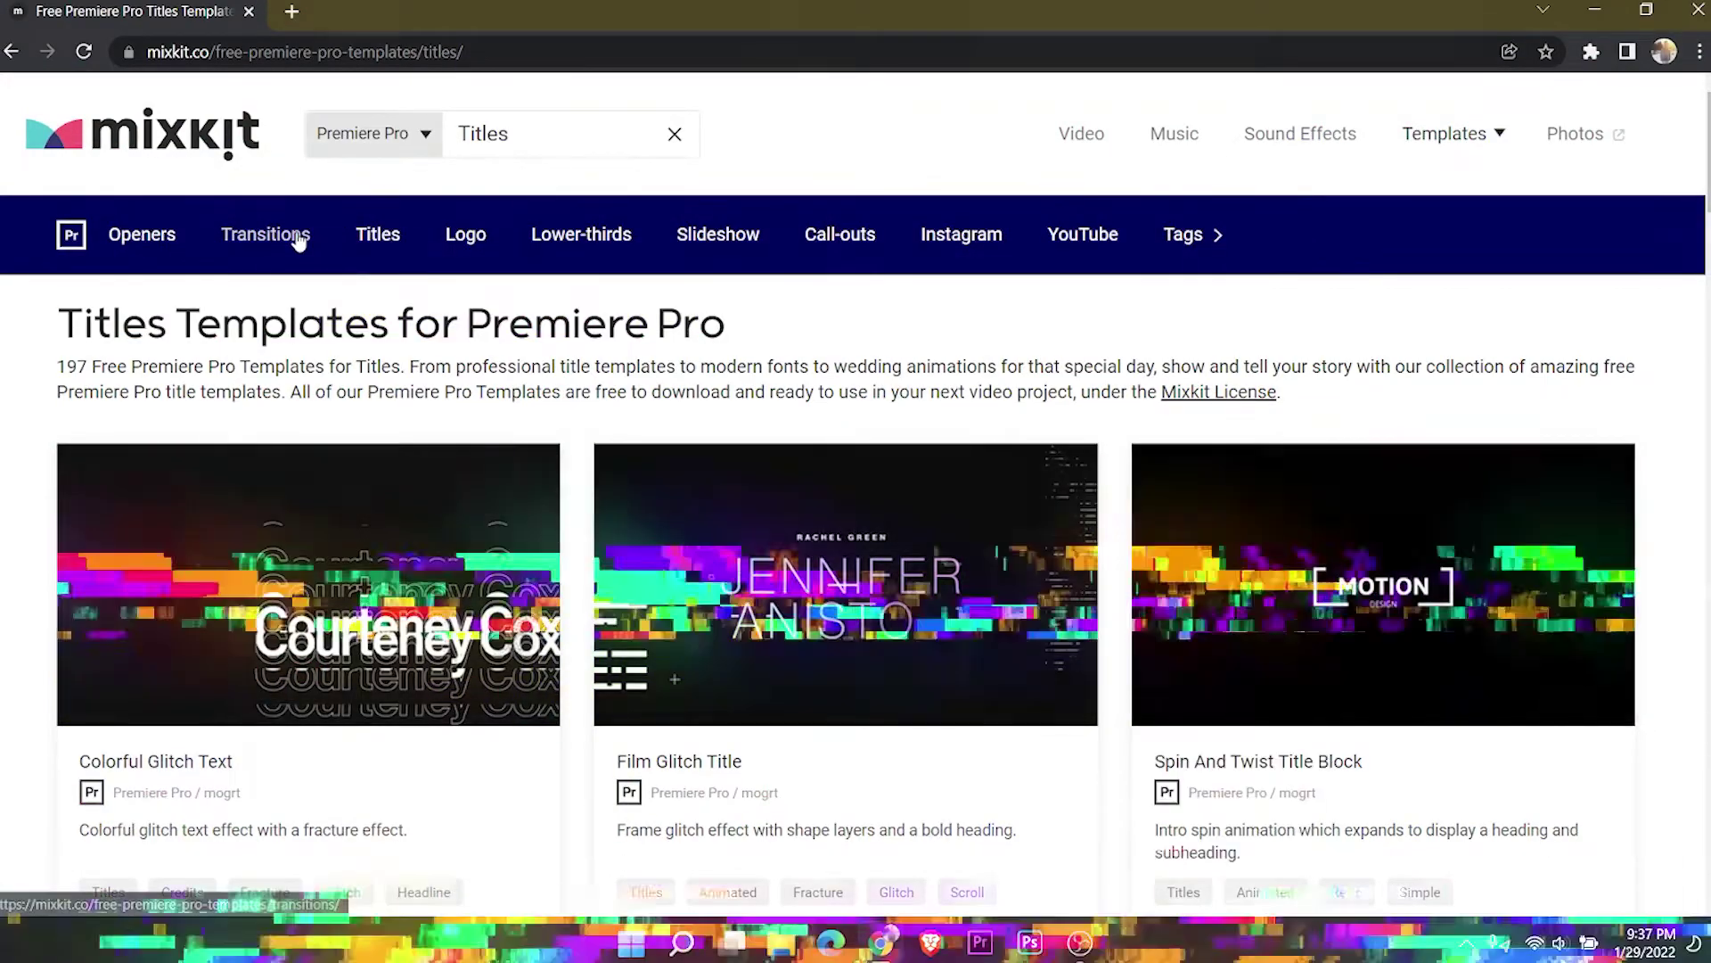
Step: Scroll the Mixkit Titles page and open the Eighties Neon Title template
{"action": "left_click_drag", "start_coordinate": [1706, 207], "coordinate": [1707, 437]}
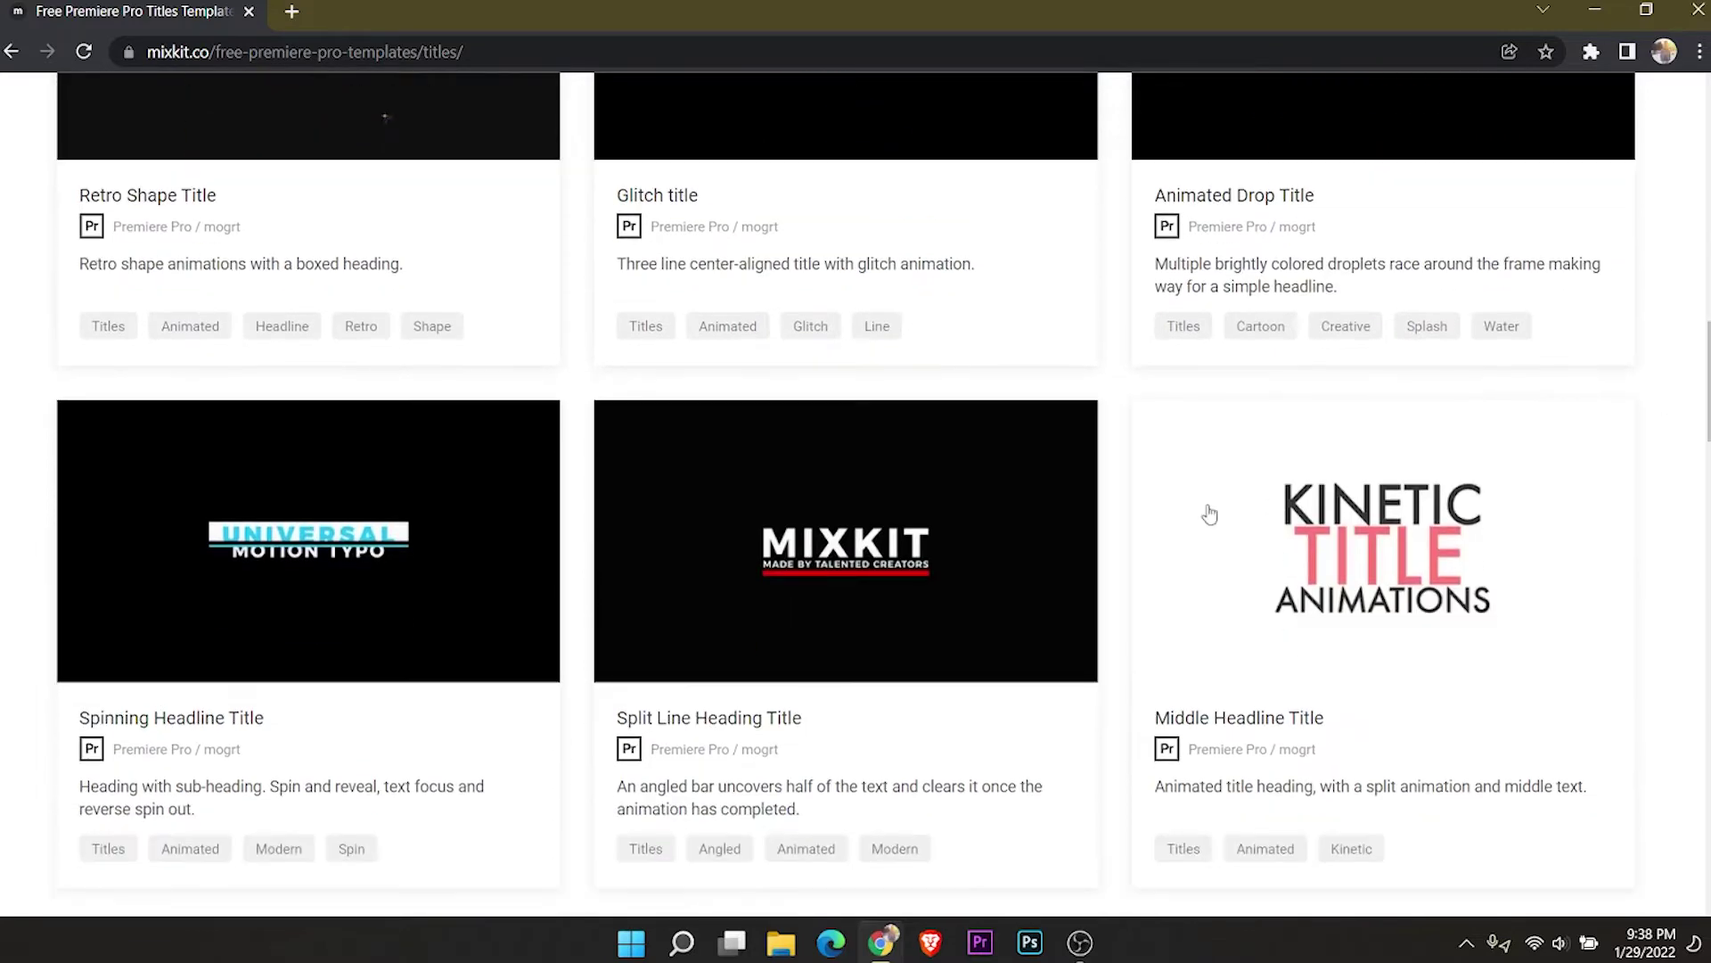
{"action": "mouse_move", "coordinate": [354, 533]}
{"action": "scroll", "coordinate": [354, 533], "scroll_direction": "down", "scroll_amount": 10}
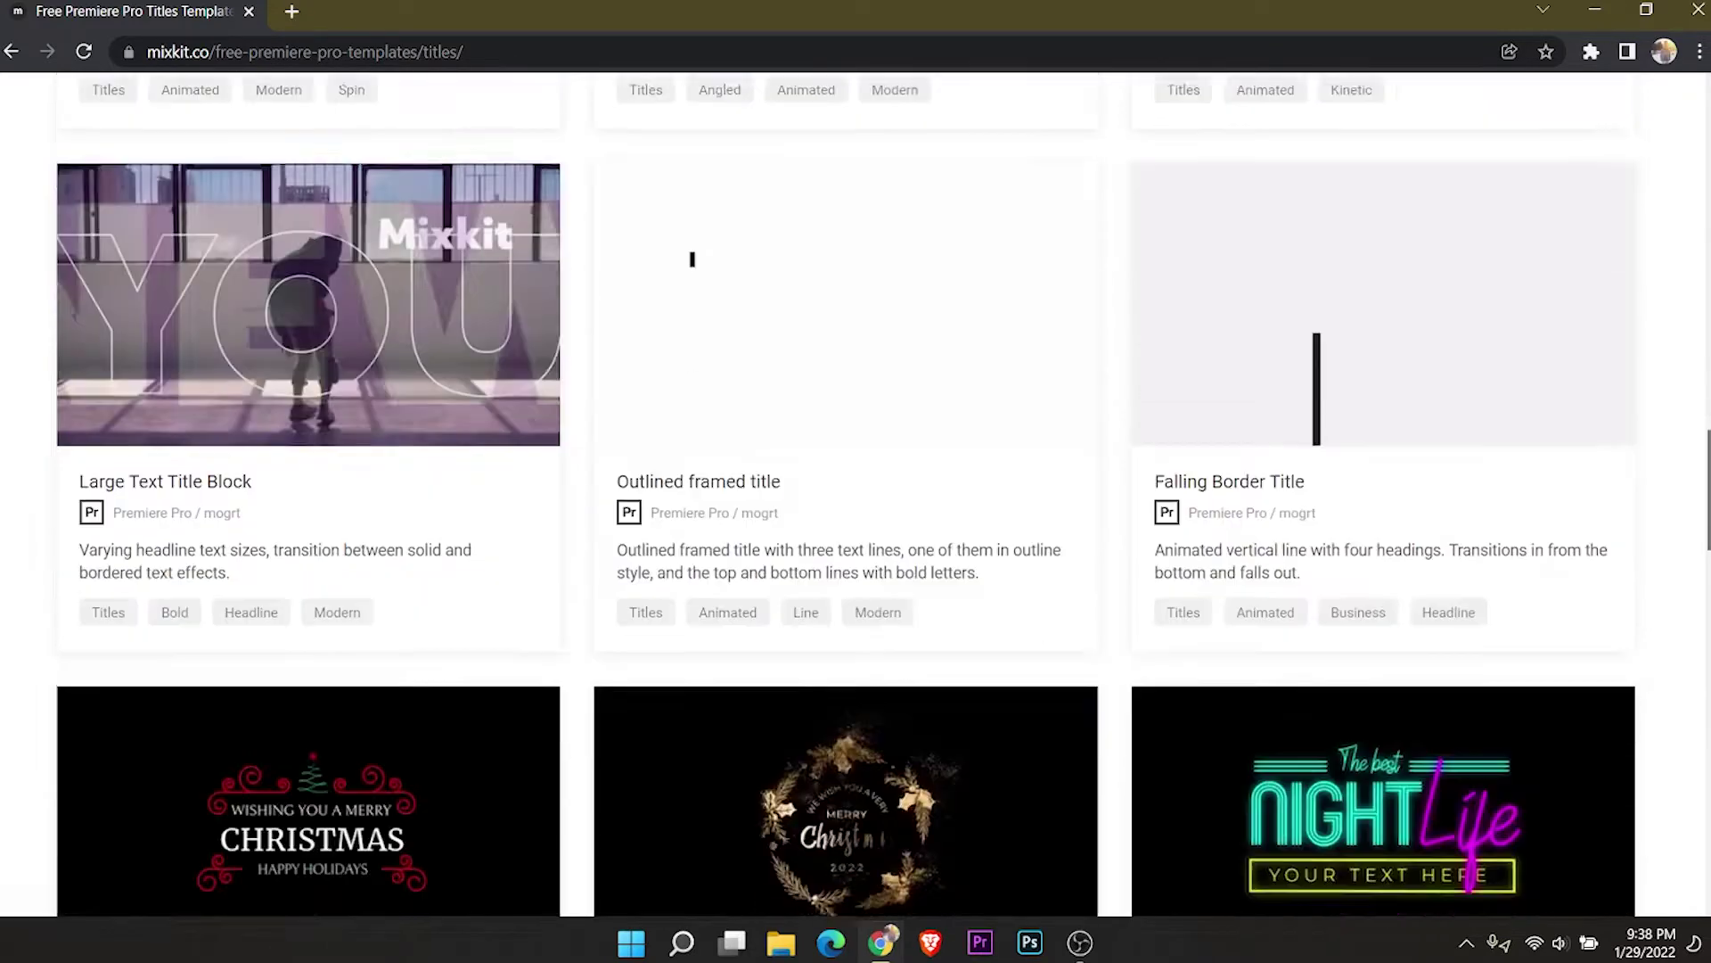
{"action": "mouse_move", "coordinate": [1397, 553]}
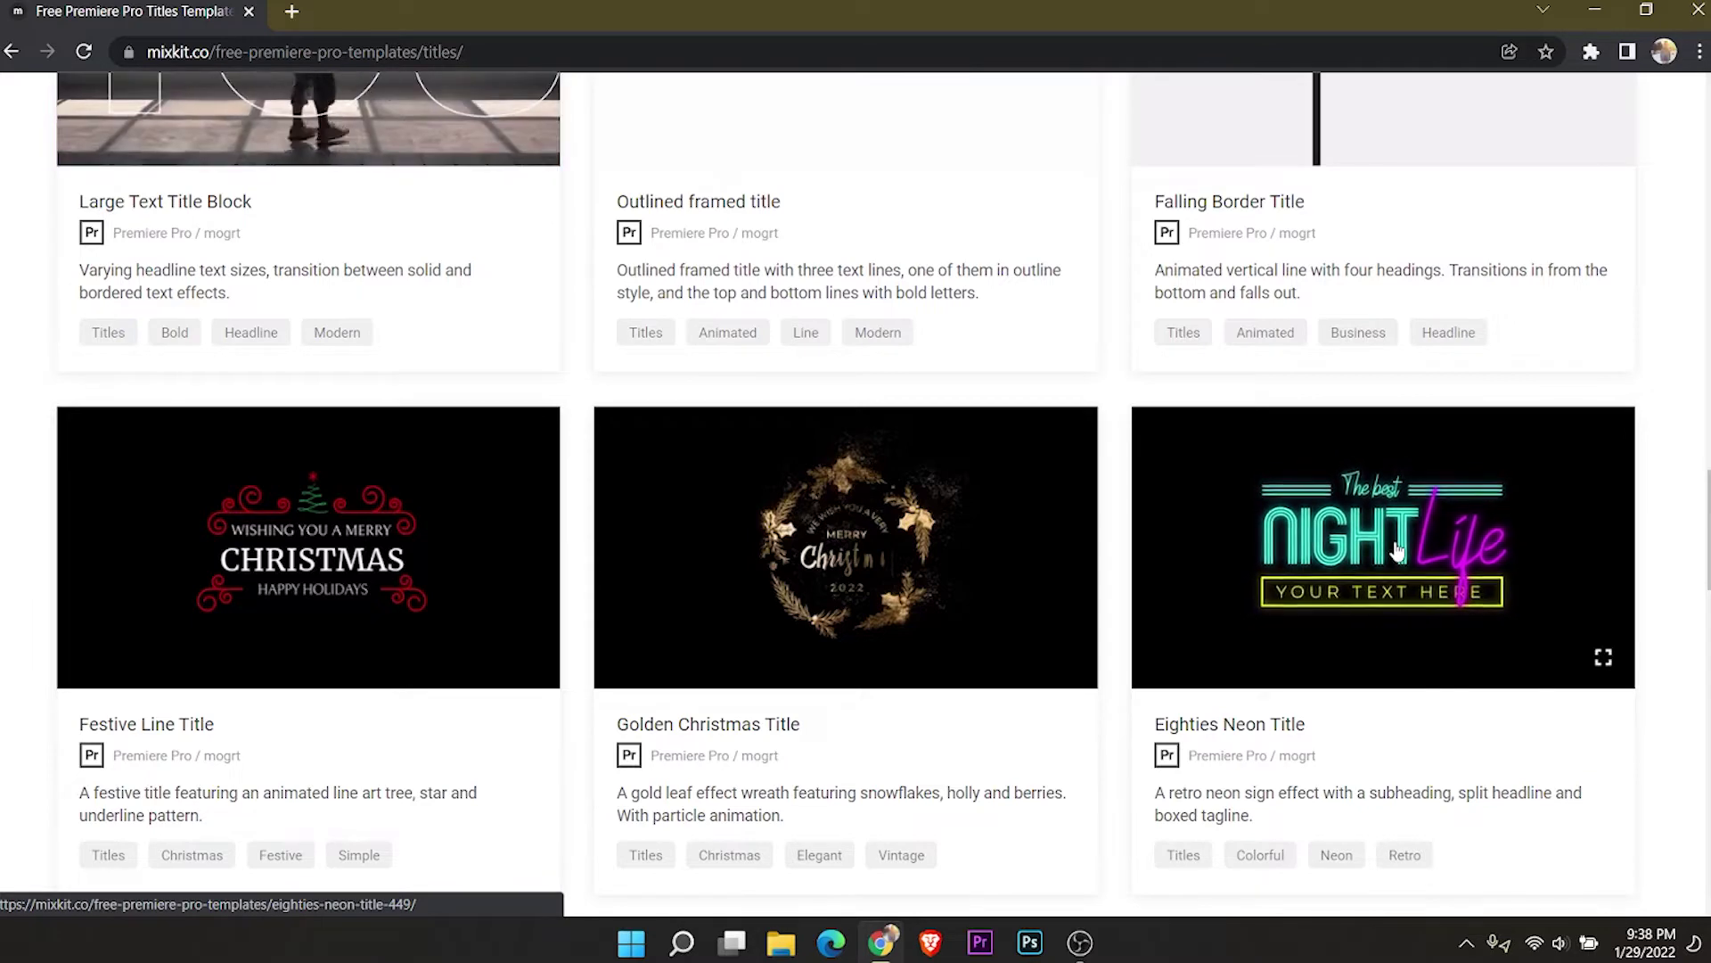
{"action": "left_click", "coordinate": [1436, 573]}
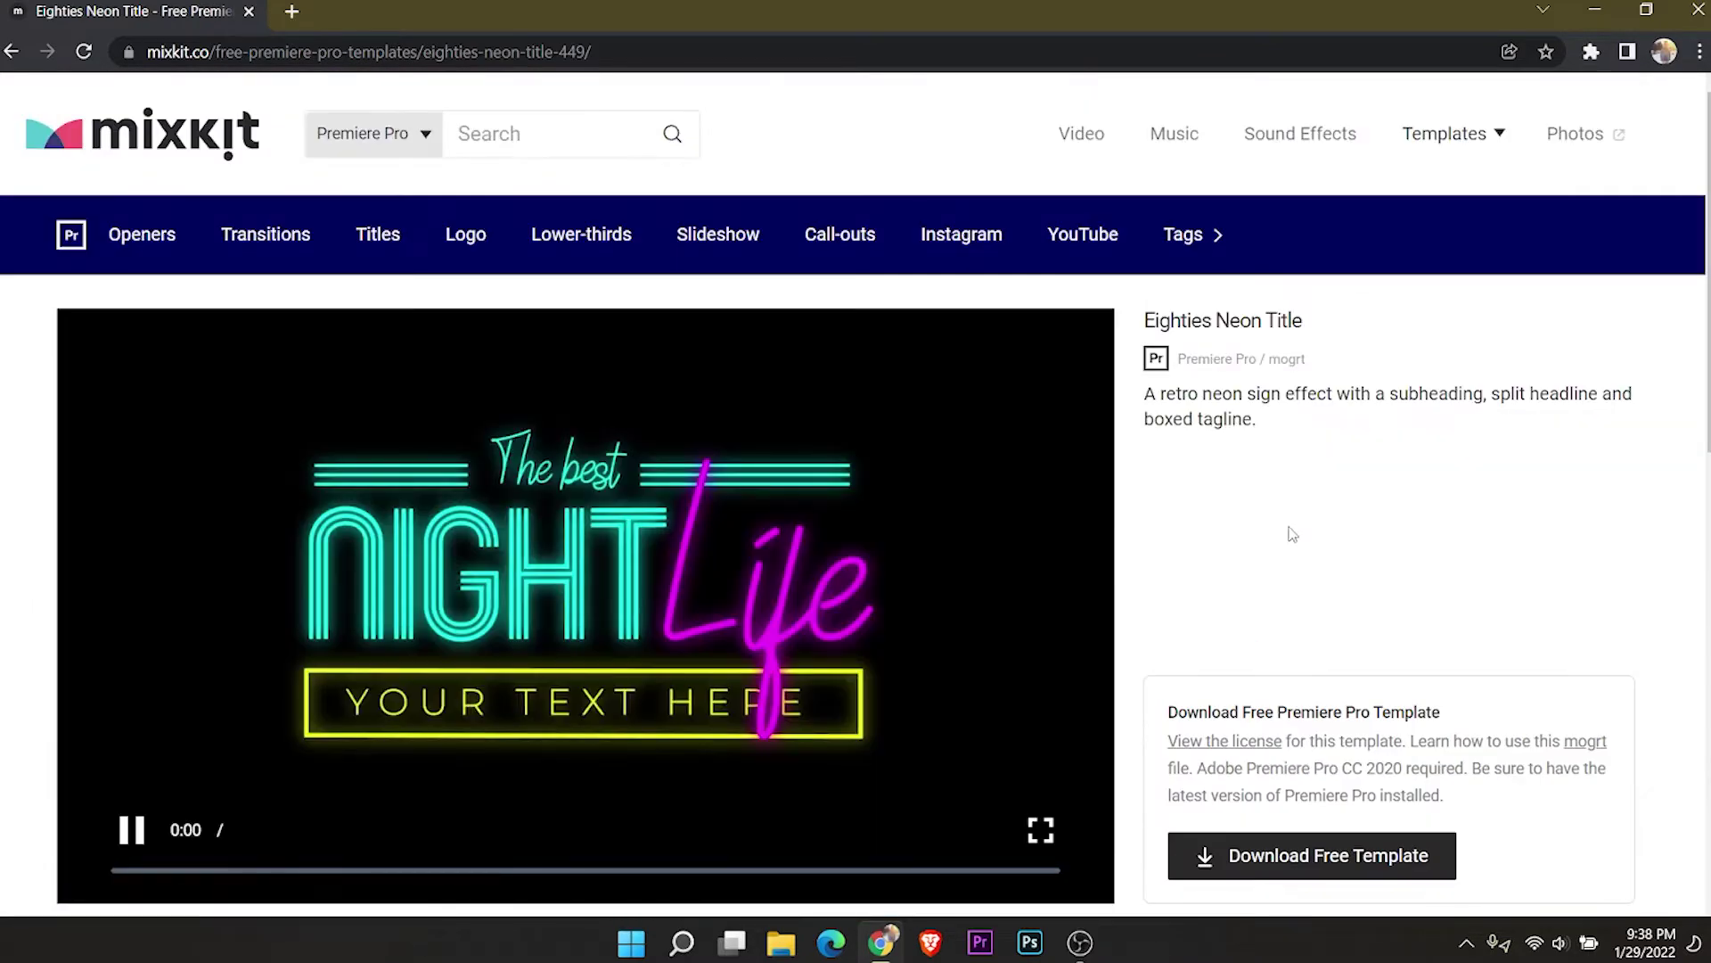
Step: Download the free template as mixkit-eighties-neon-title-449.zip and reveal it in its folder
{"action": "left_click", "coordinate": [1317, 854]}
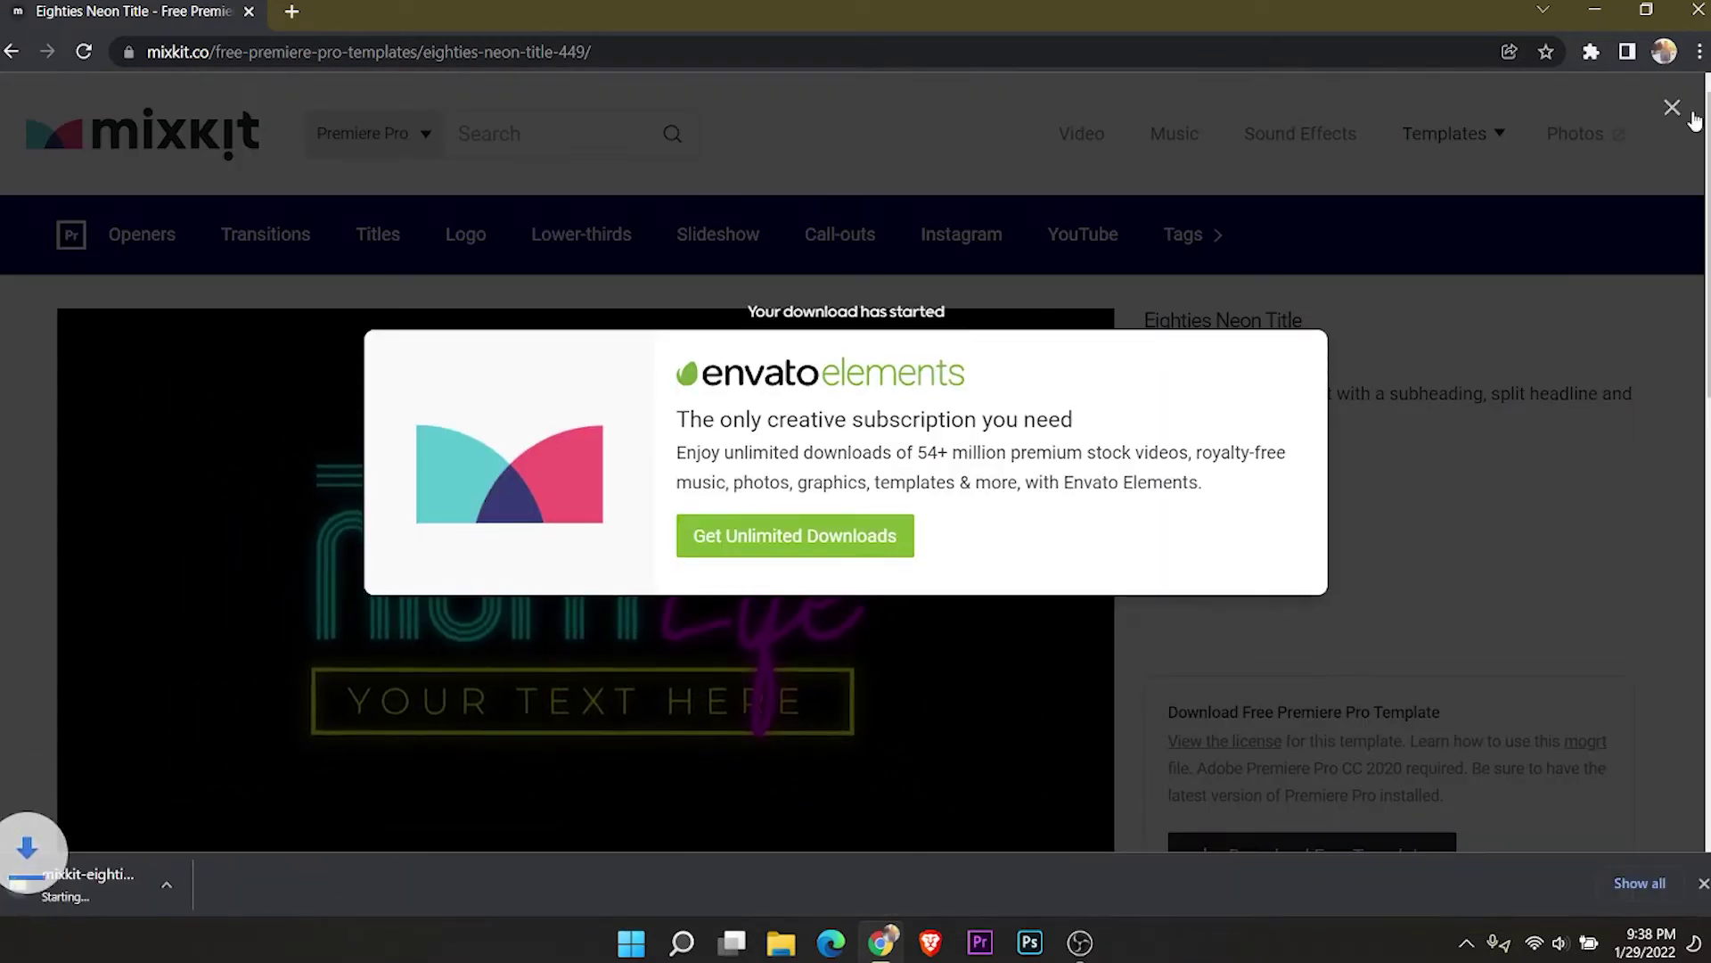
{"action": "left_click", "coordinate": [1673, 108]}
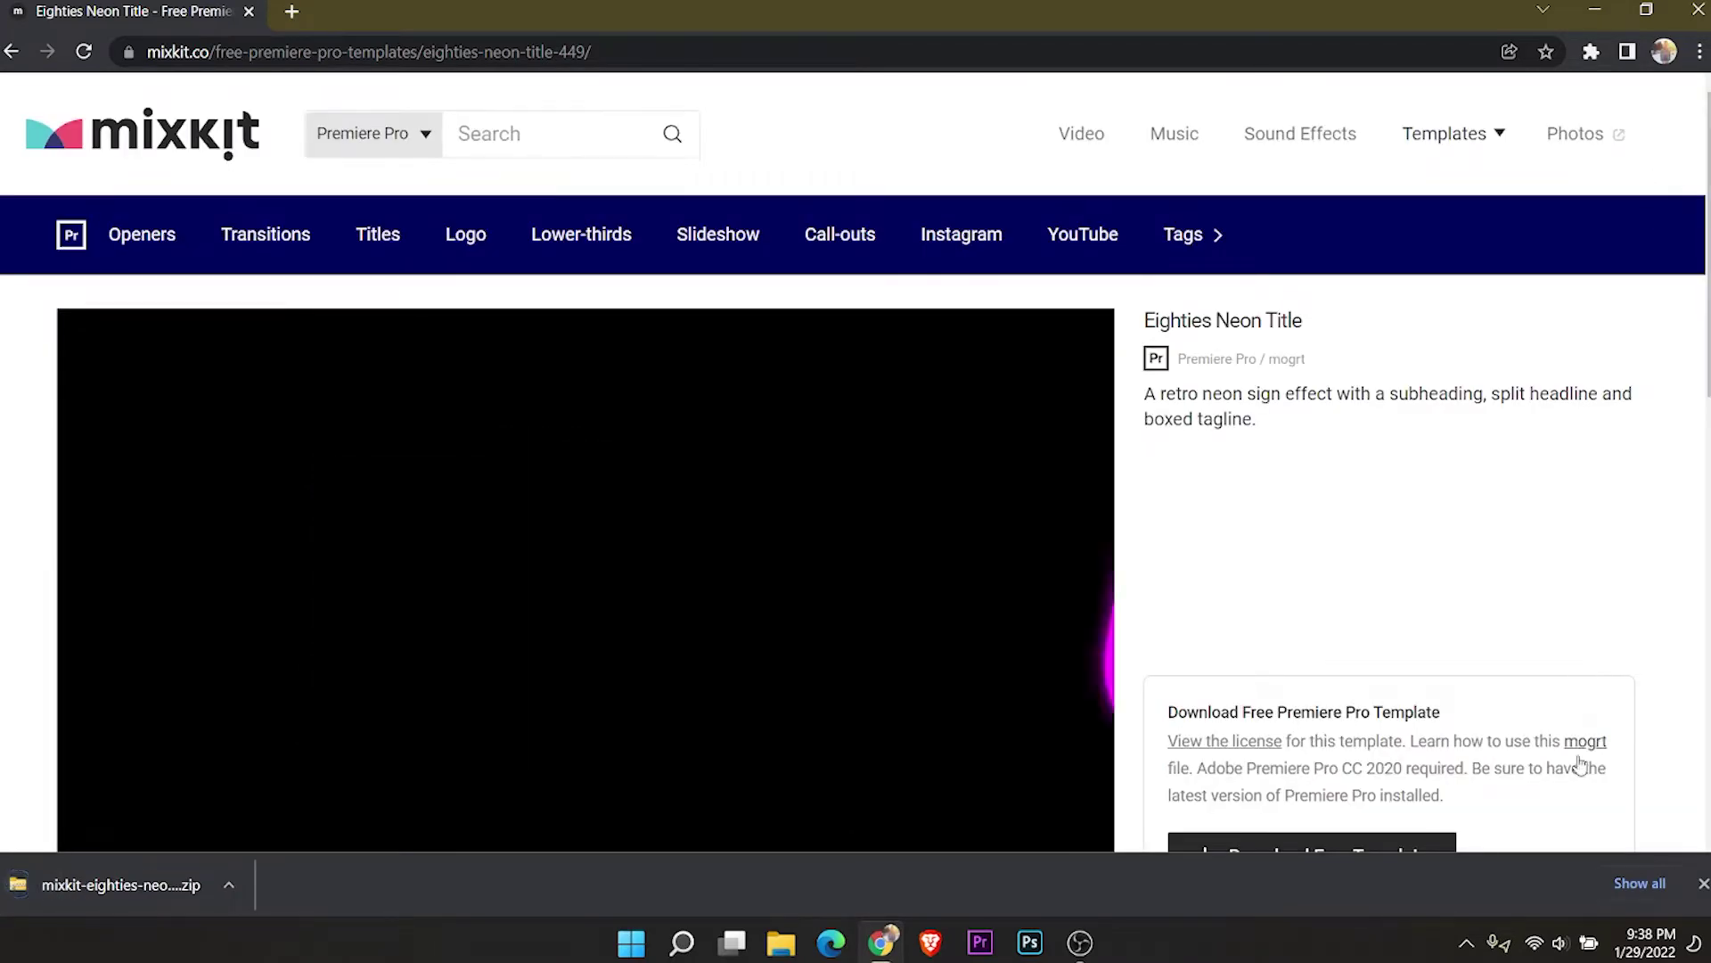
{"action": "left_click", "coordinate": [1638, 883]}
{"action": "left_click", "coordinate": [663, 363]}
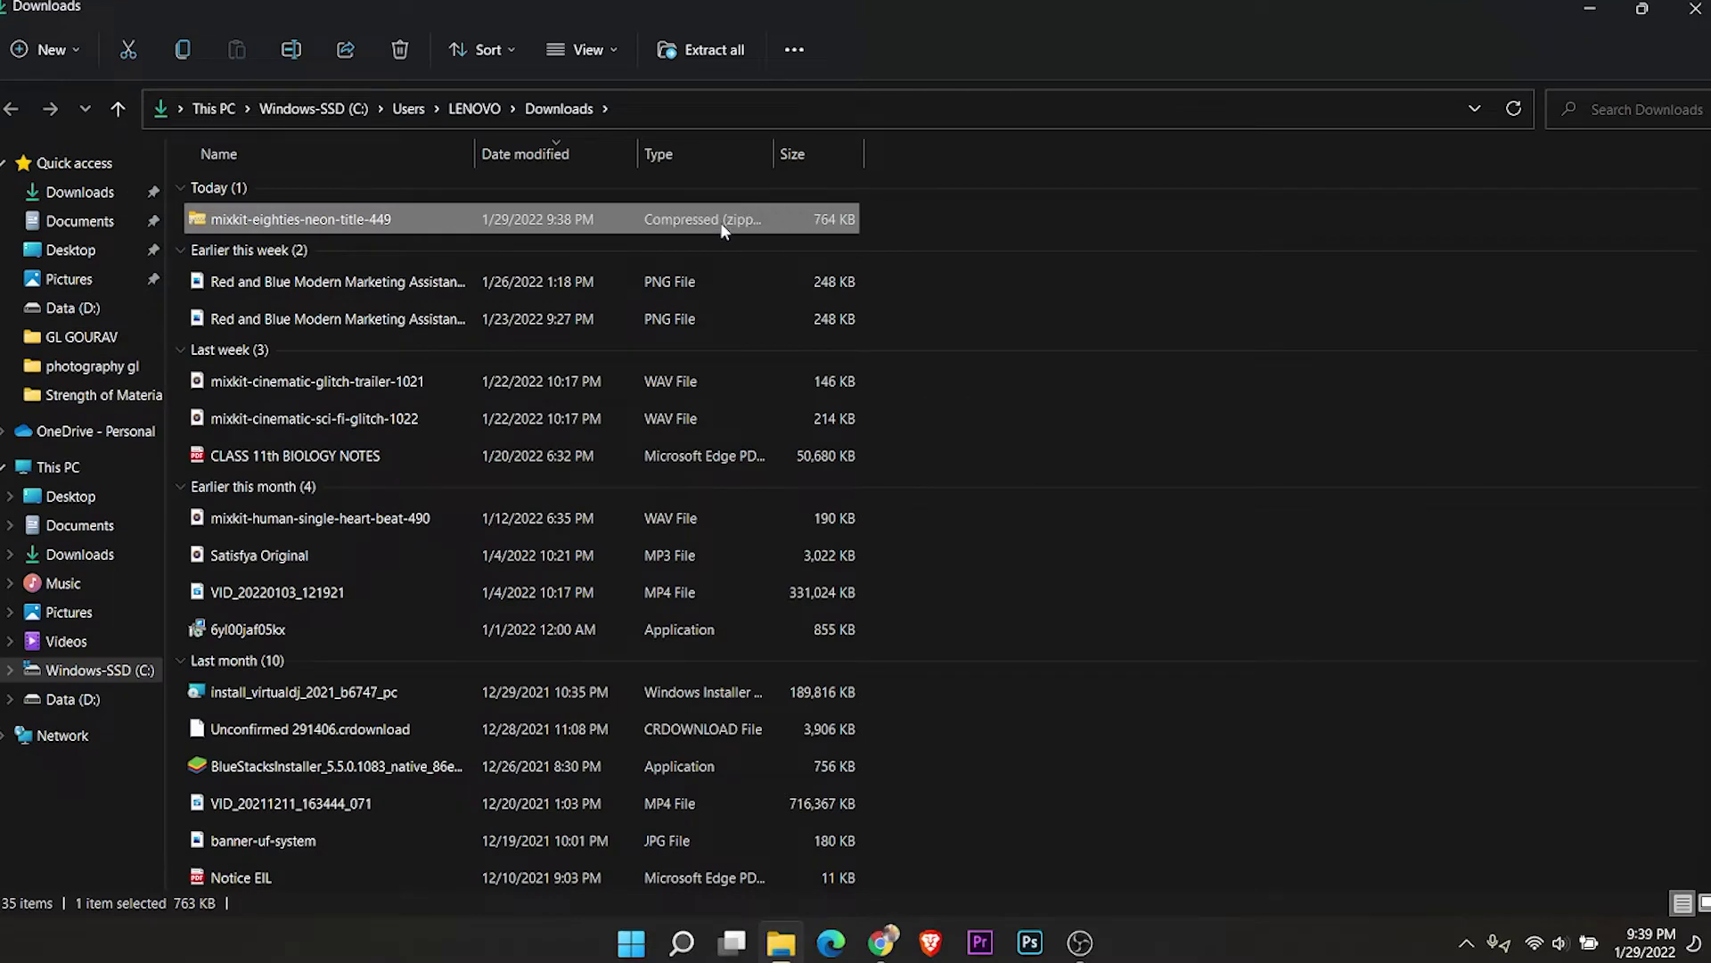
Step: Extract mixkit-eighties-neon-title-449.zip into its default mixkit-eighties-neon-title-449 folder
{"action": "right_click", "coordinate": [720, 222]}
{"action": "left_click", "coordinate": [789, 416]}
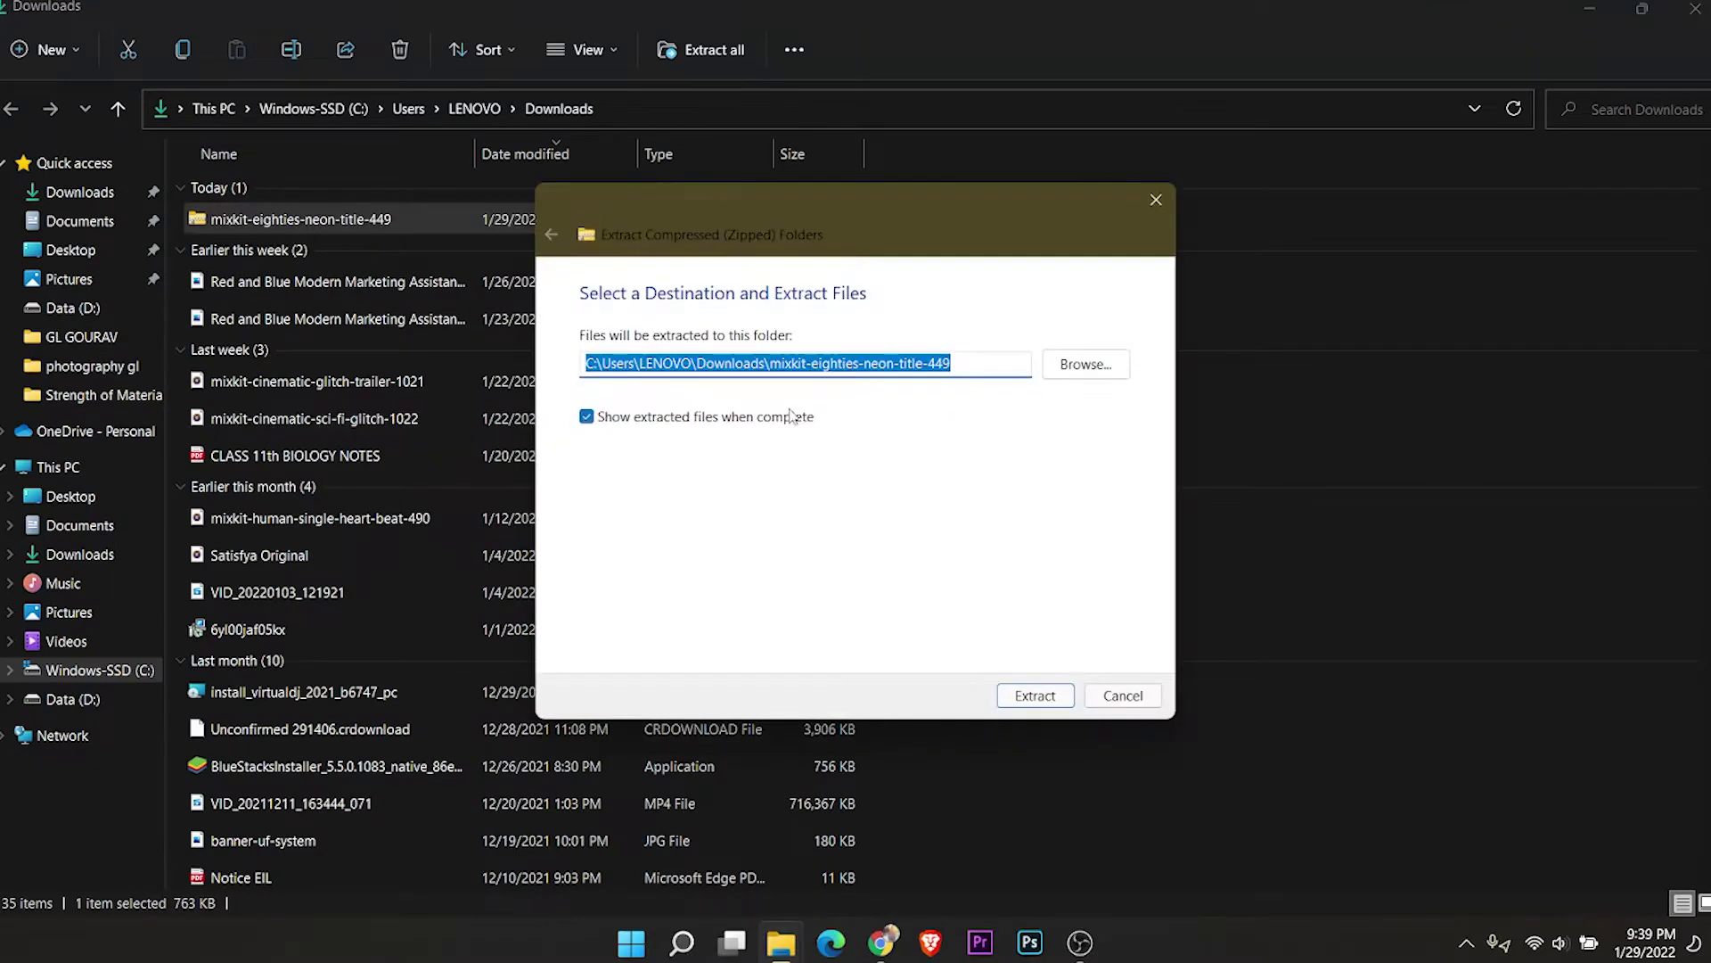
{"action": "left_click", "coordinate": [1043, 707]}
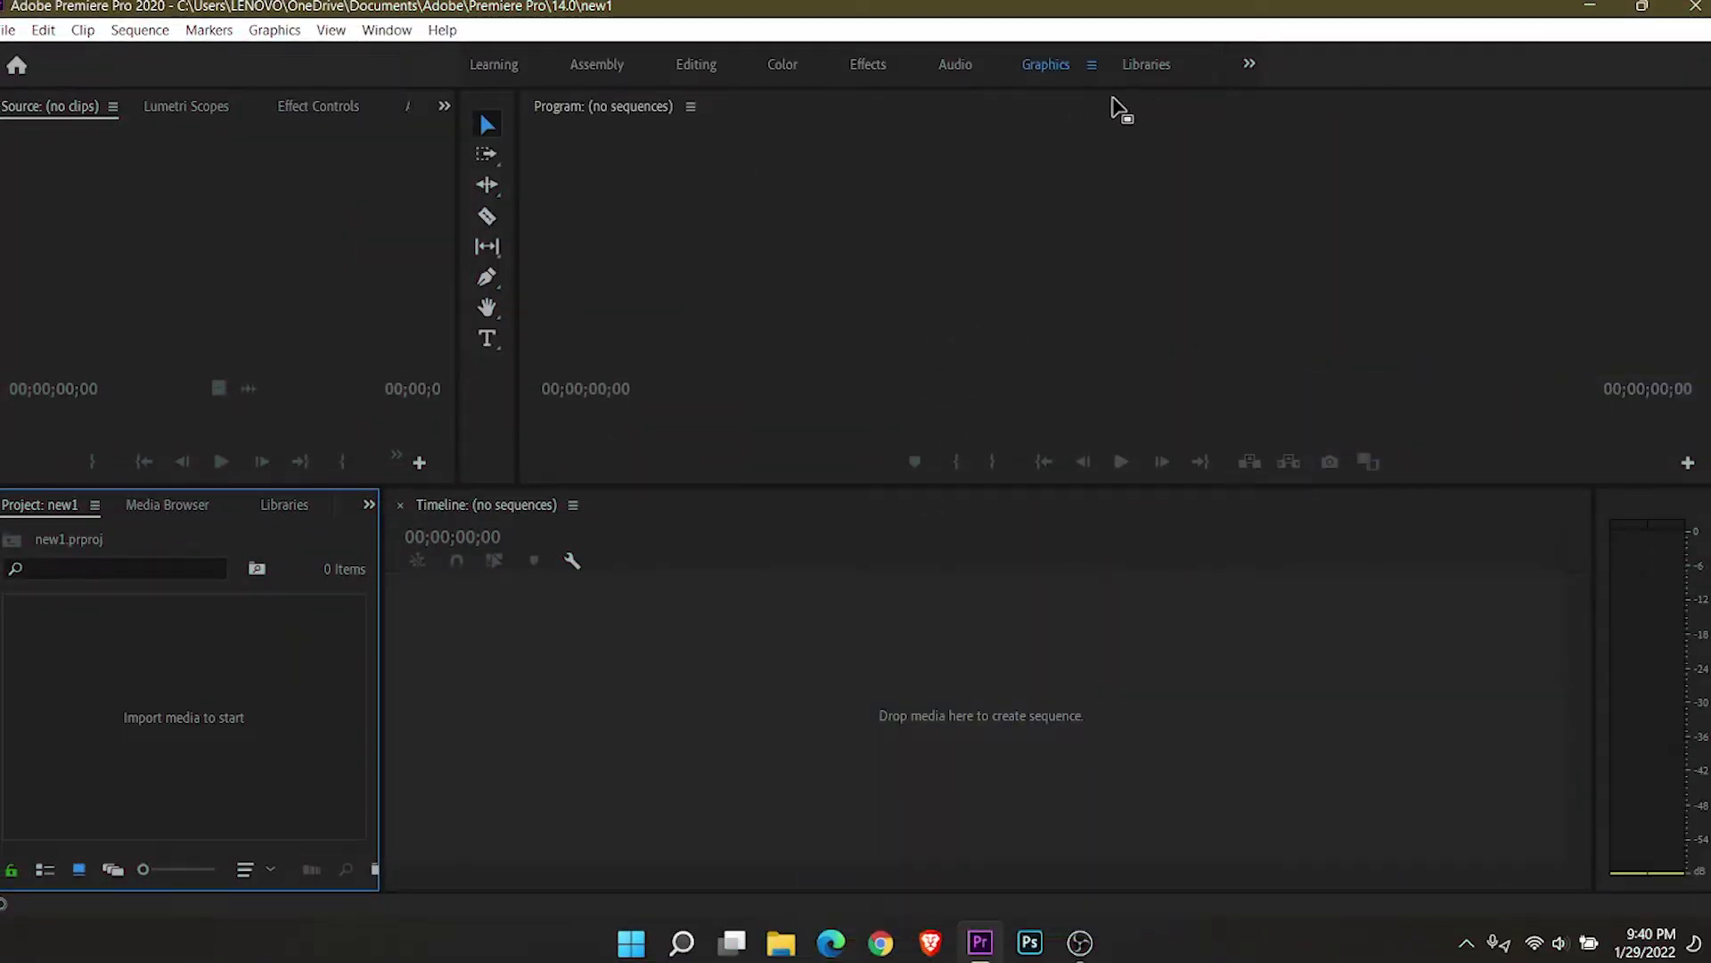
Step: Reset the Graphics workspace to its saved layout and begin a Motion Graphics template install
{"action": "left_click", "coordinate": [1091, 64]}
{"action": "left_click", "coordinate": [1130, 70]}
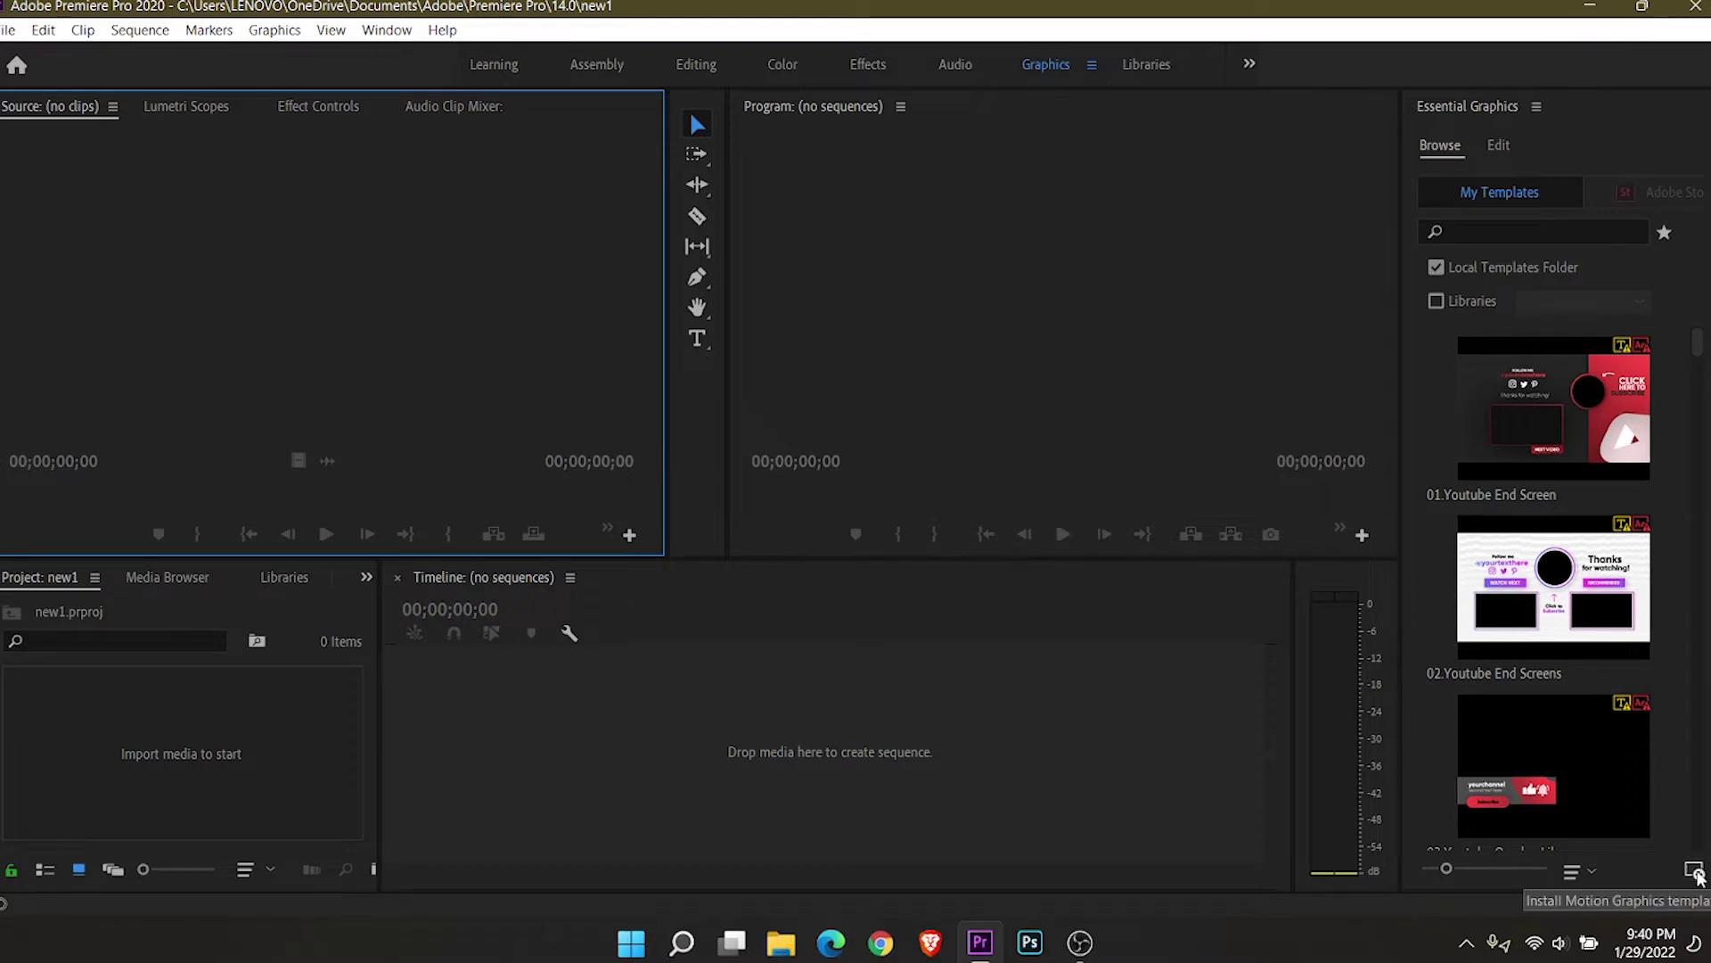
{"action": "left_click", "coordinate": [1696, 871]}
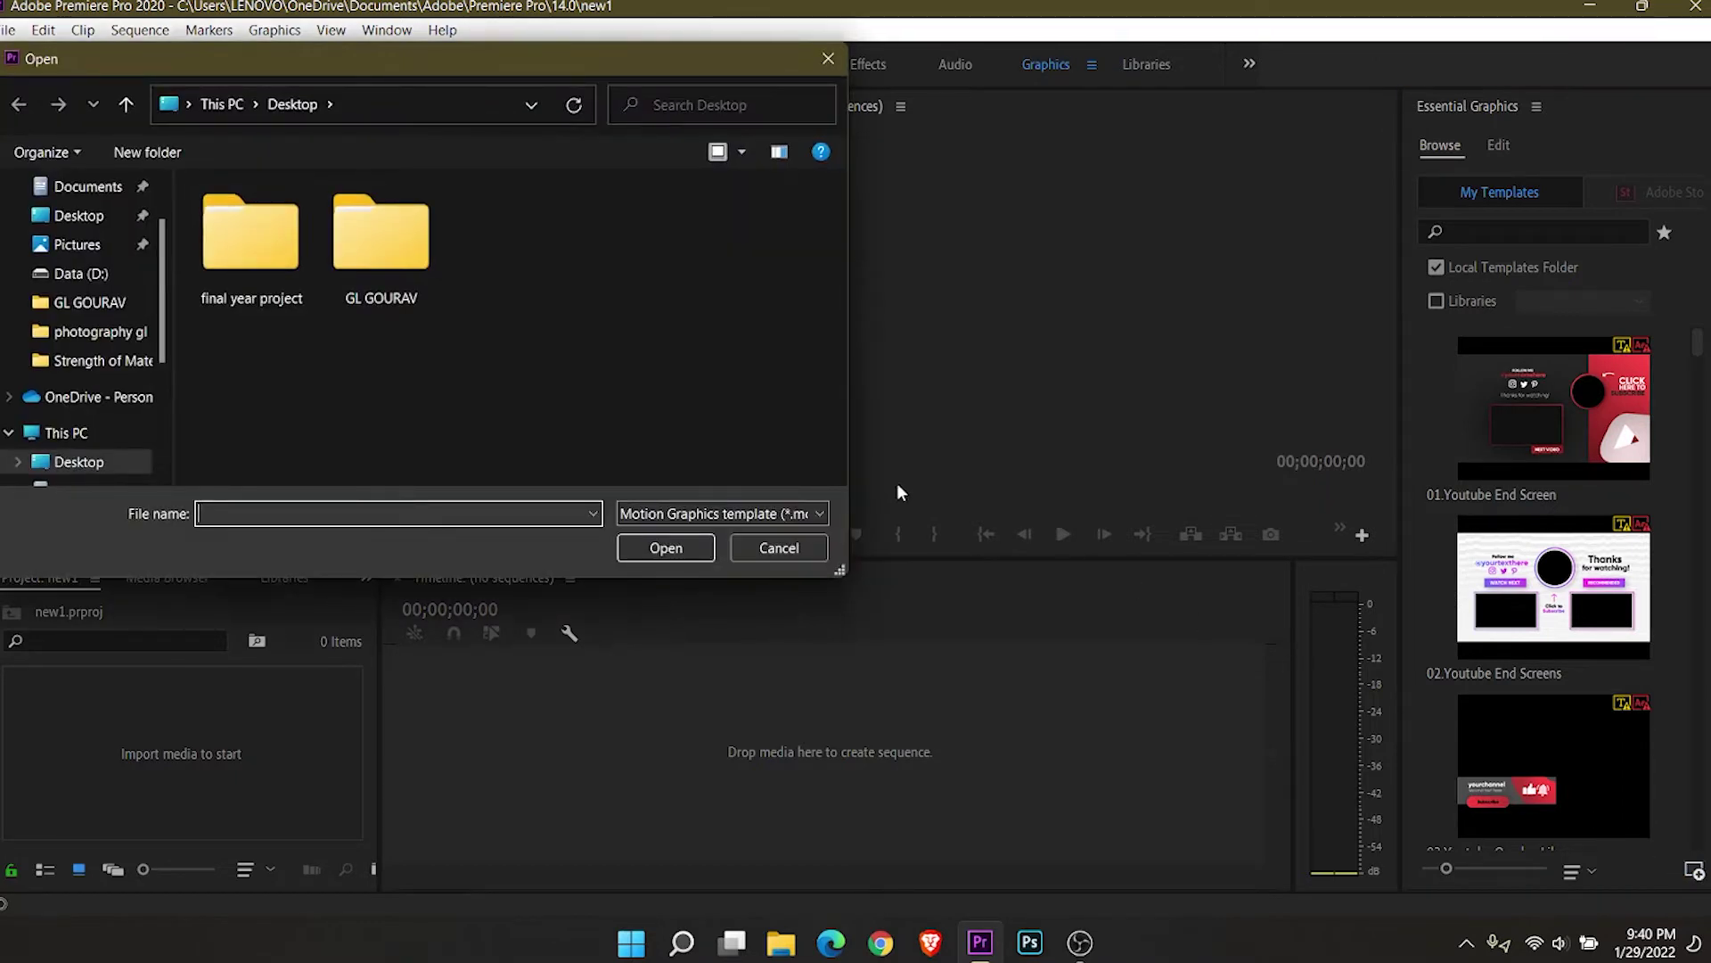
Step: Install mixkit-449.mogrt from the Downloads mixkit-eighties-neon-title-449 folder as Neon Title 1
{"action": "left_click_drag", "start_coordinate": [160, 312], "coordinate": [160, 363]}
{"action": "left_click", "coordinate": [106, 403]}
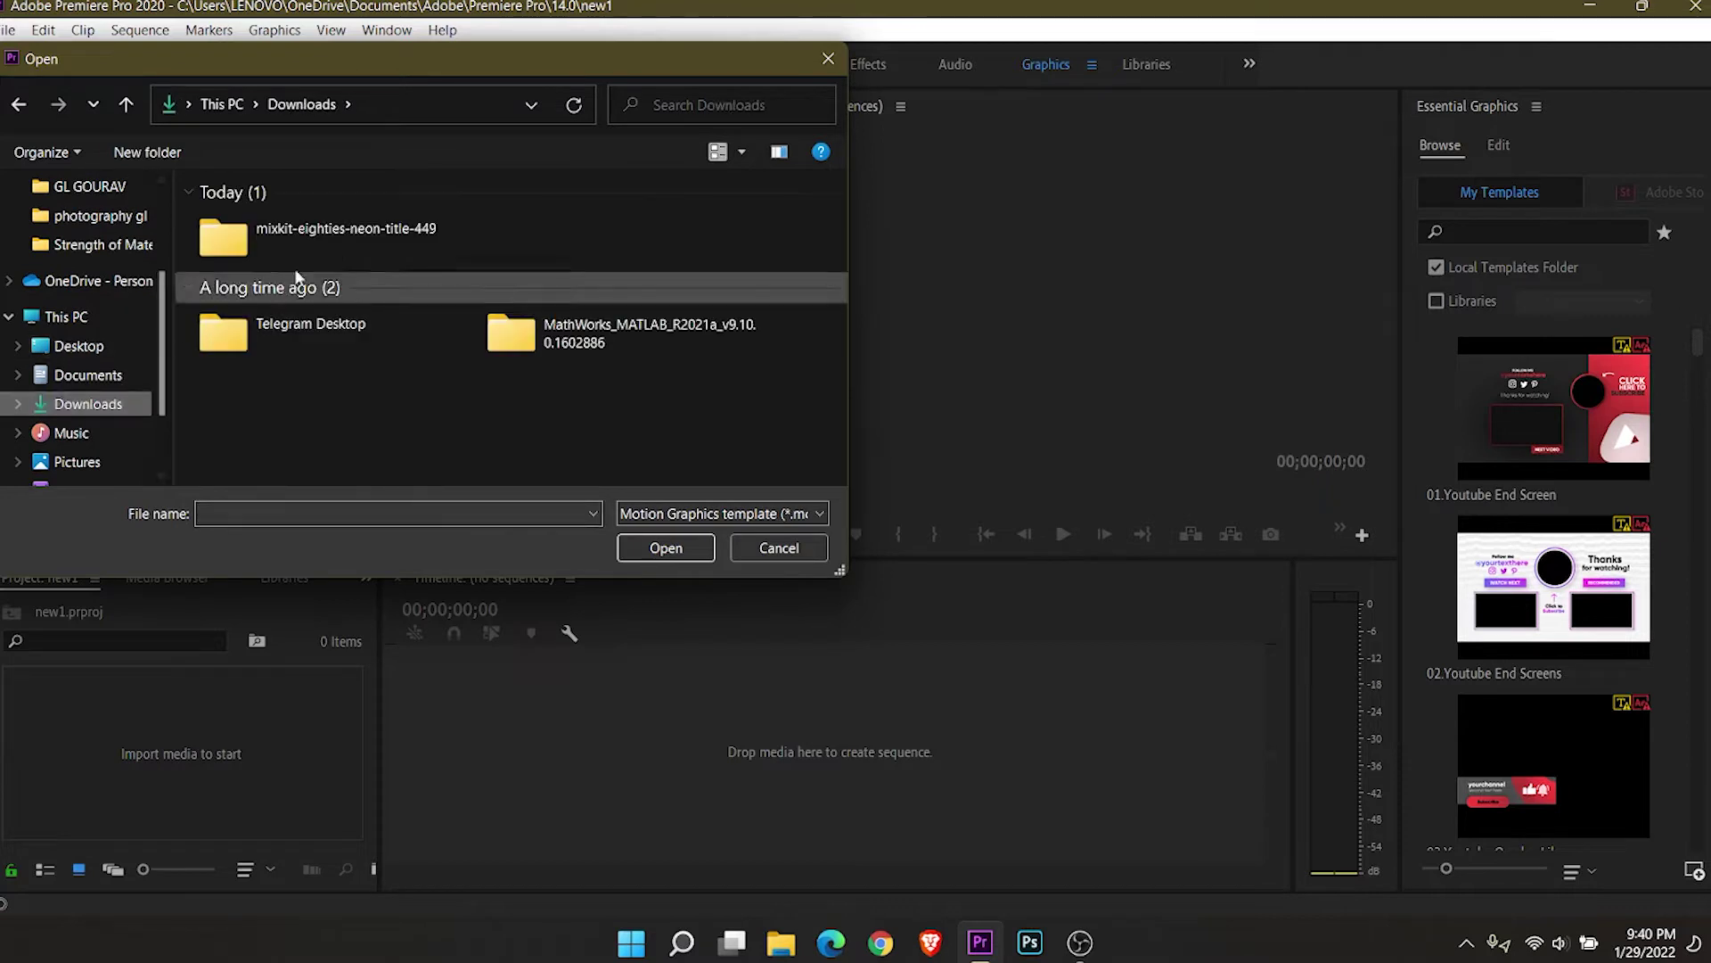
{"action": "double_click", "coordinate": [318, 244]}
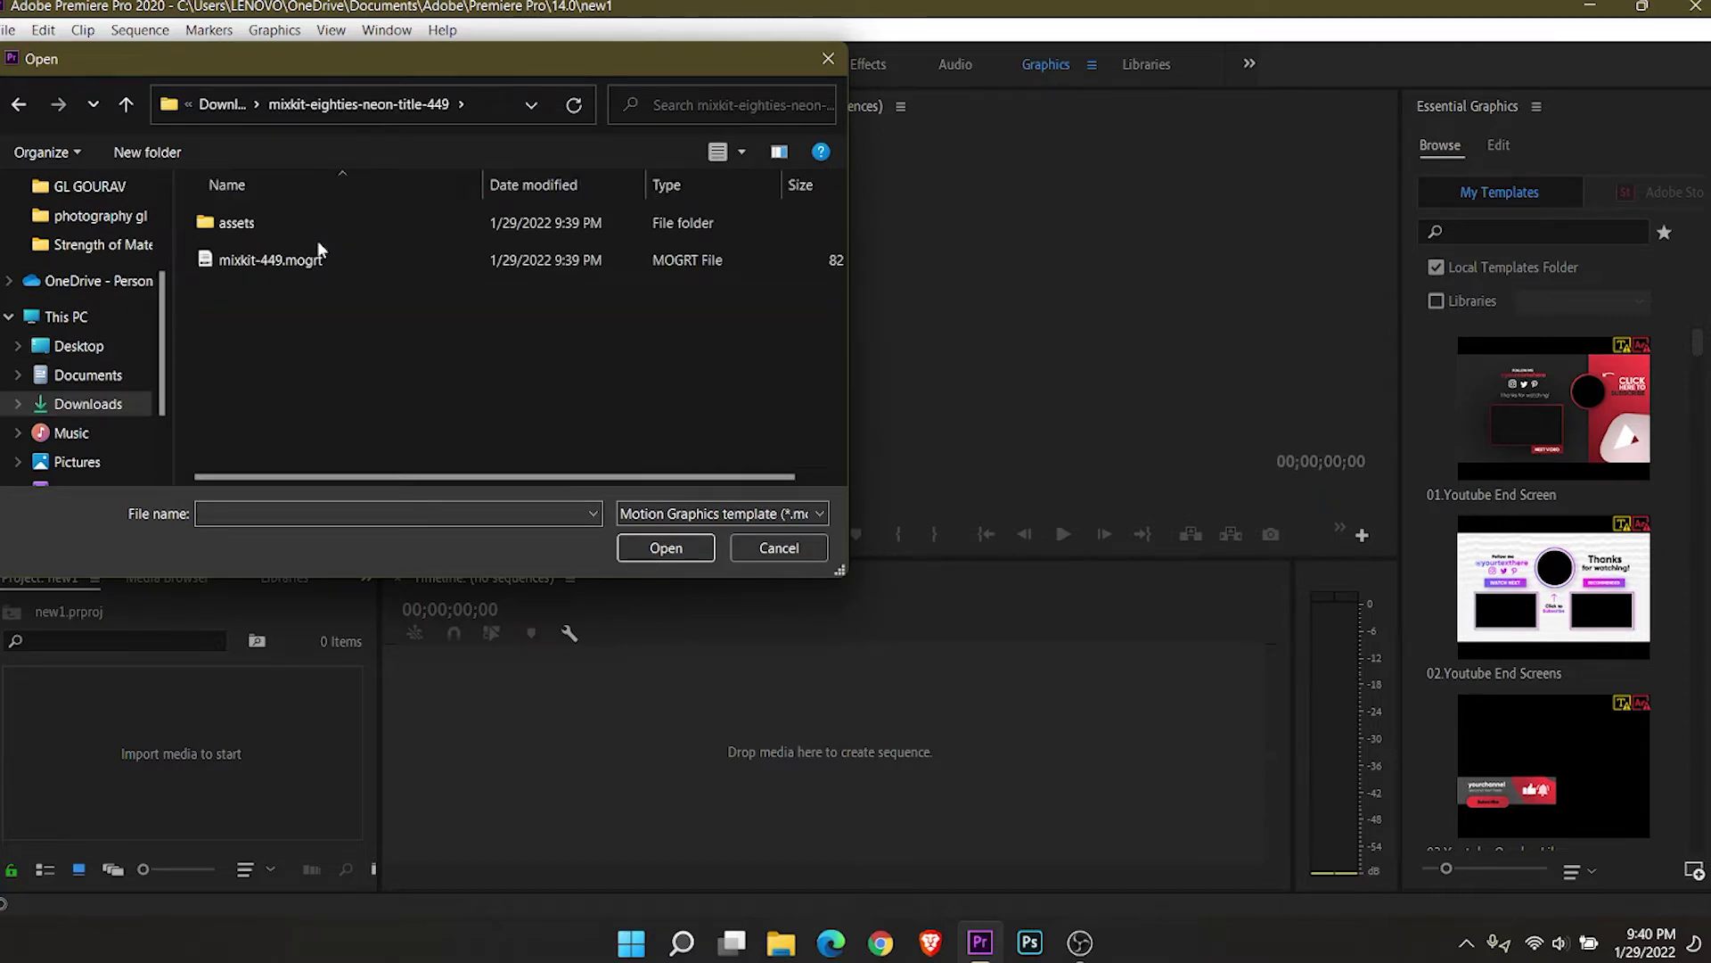
{"action": "left_click", "coordinate": [316, 260]}
{"action": "left_click", "coordinate": [706, 552]}
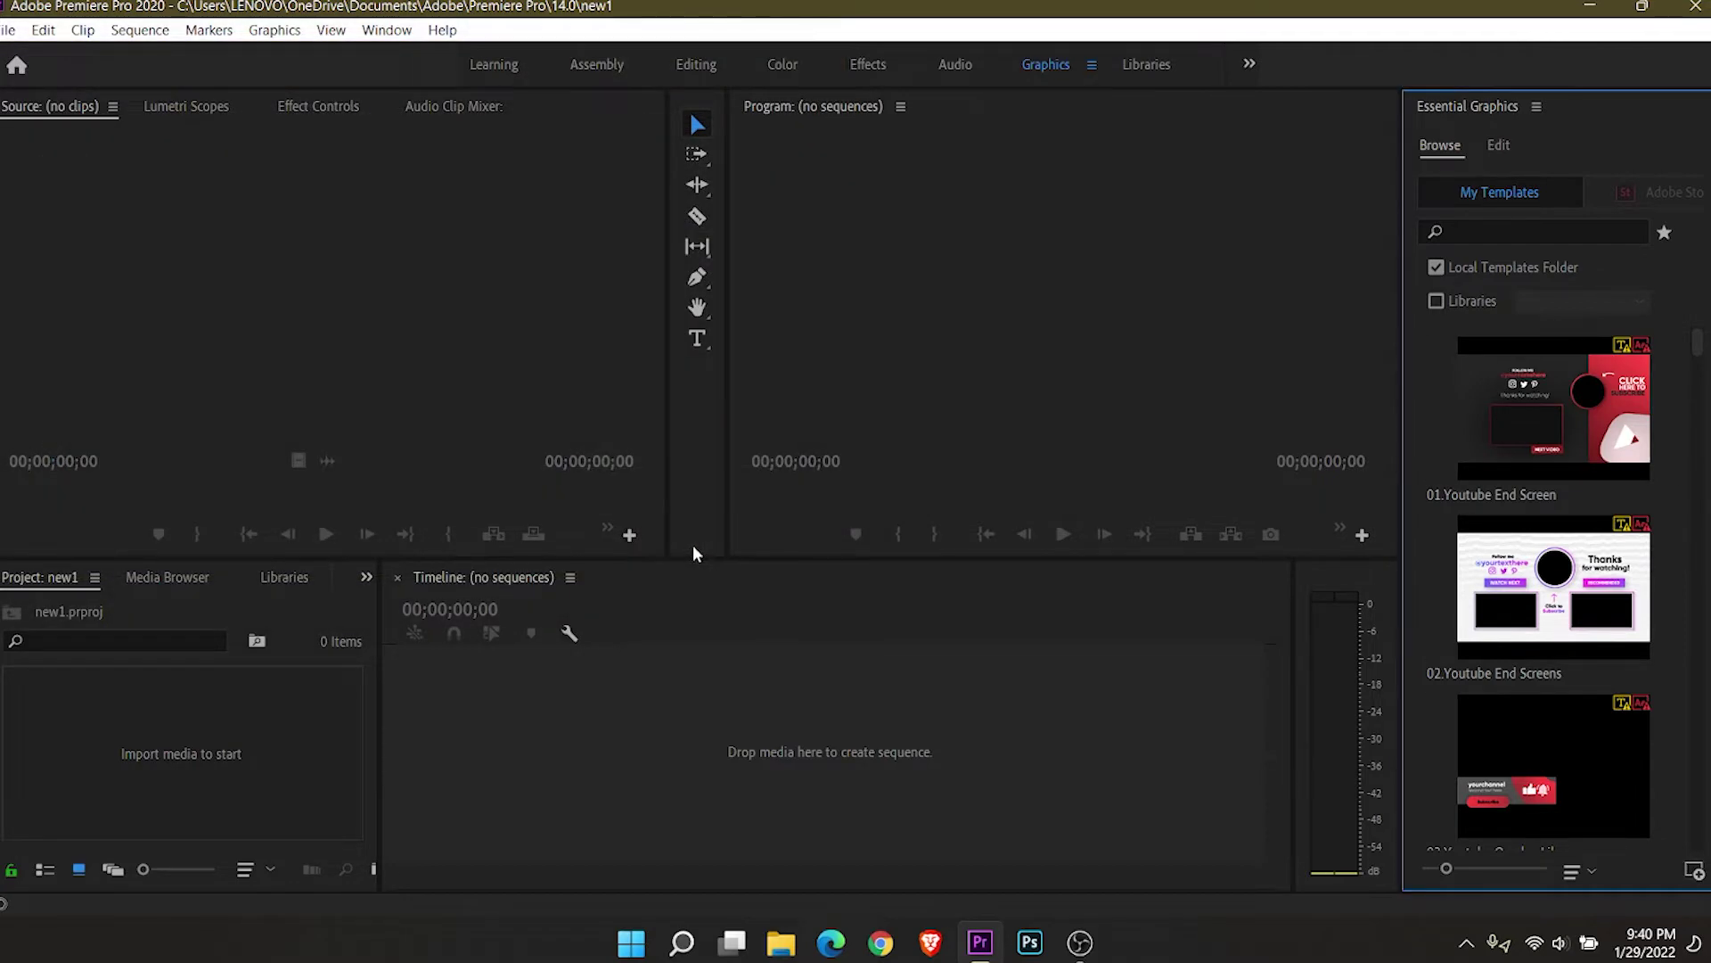
{"action": "scroll", "coordinate": [1666, 535], "scroll_direction": "down", "scroll_amount": 10}
{"action": "left_click_drag", "start_coordinate": [1705, 606], "coordinate": [1700, 703]}
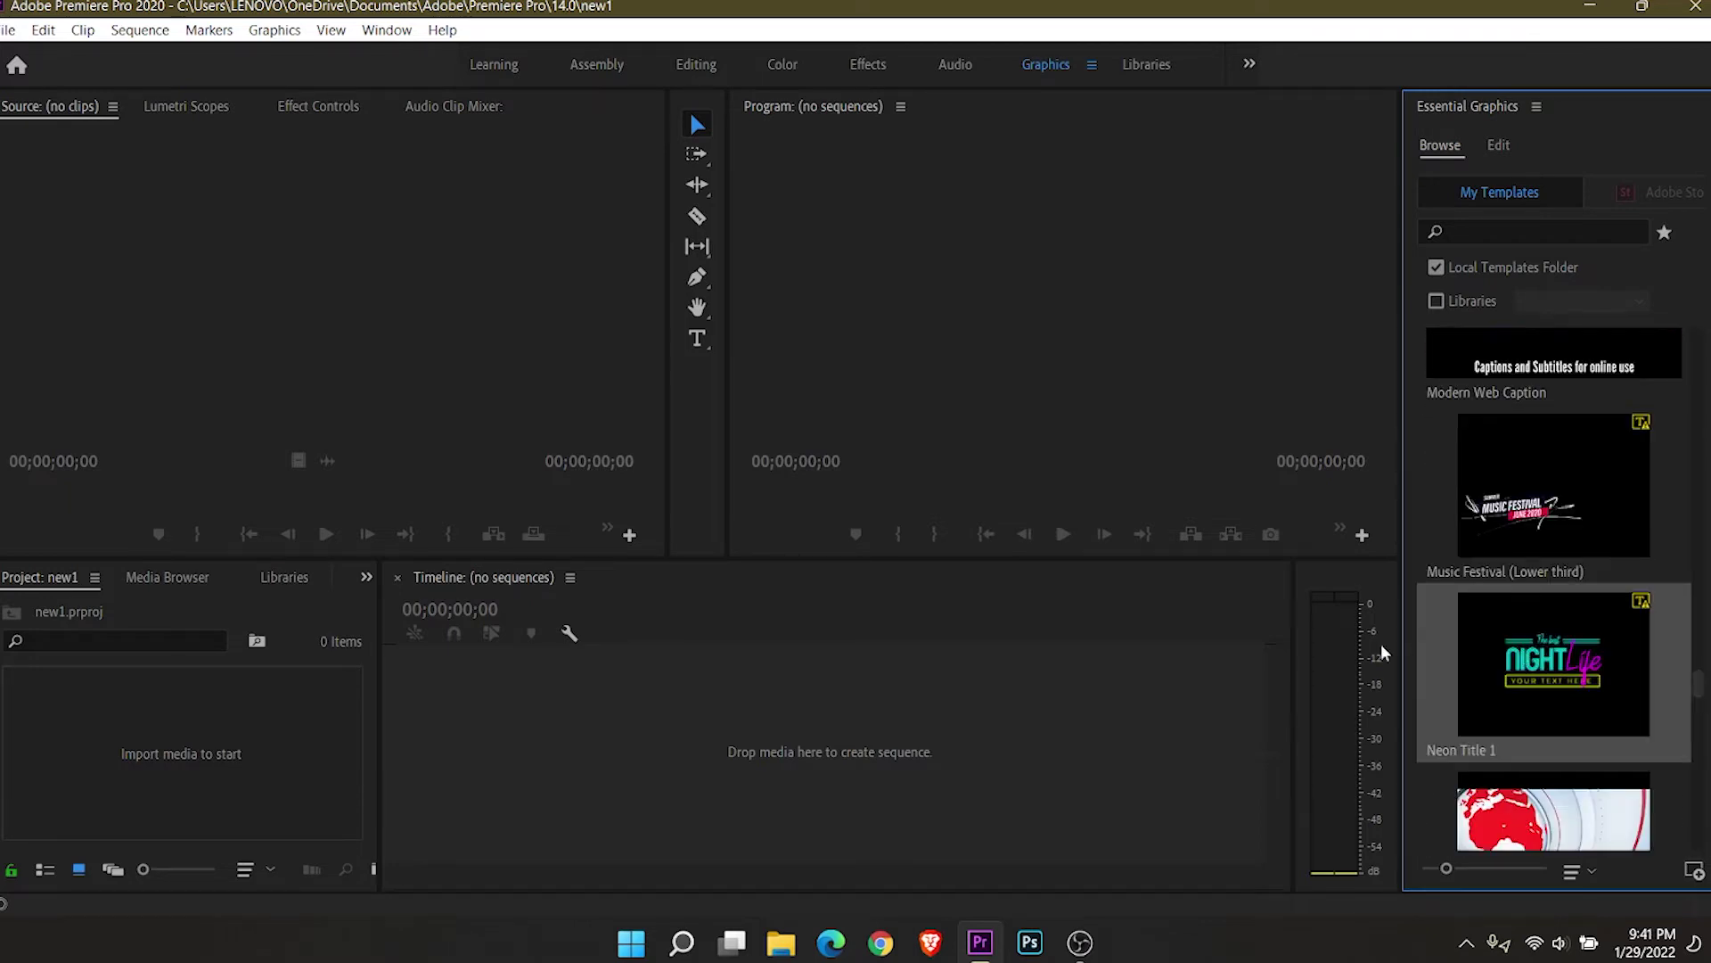
Step: Import the mixkit-cinematic-glitch-trailer-1021 audio file from Downloads into the project
{"action": "double_click", "coordinate": [140, 790]}
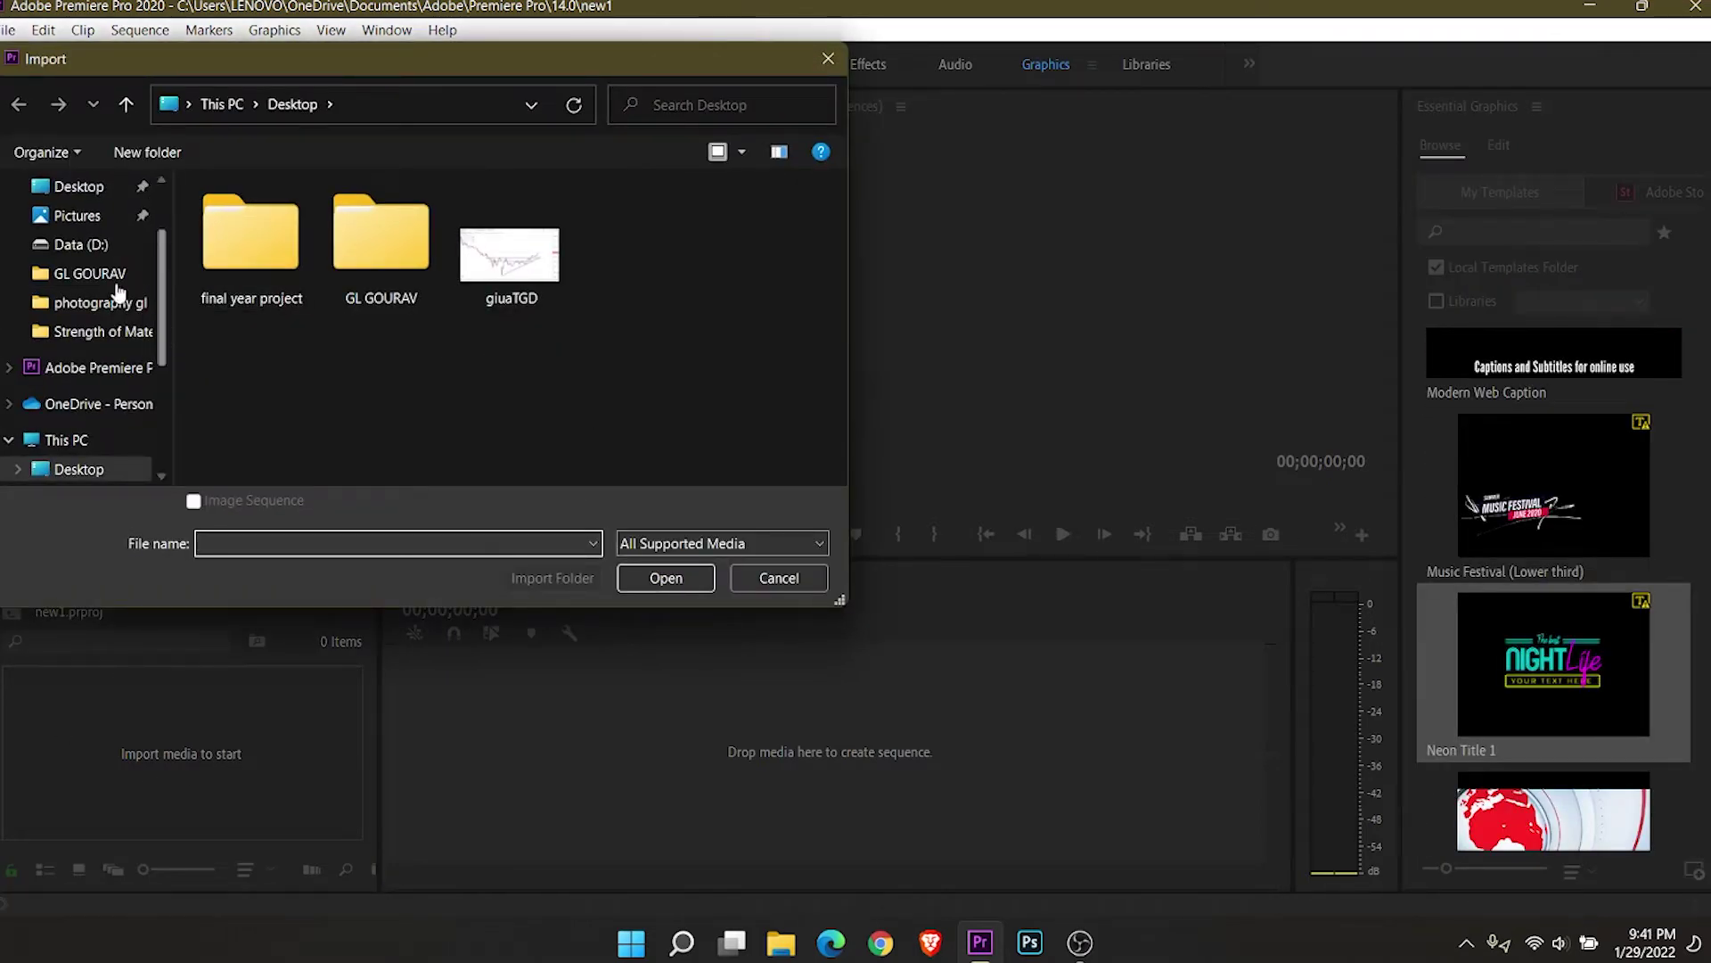
{"action": "left_click", "coordinate": [89, 189]}
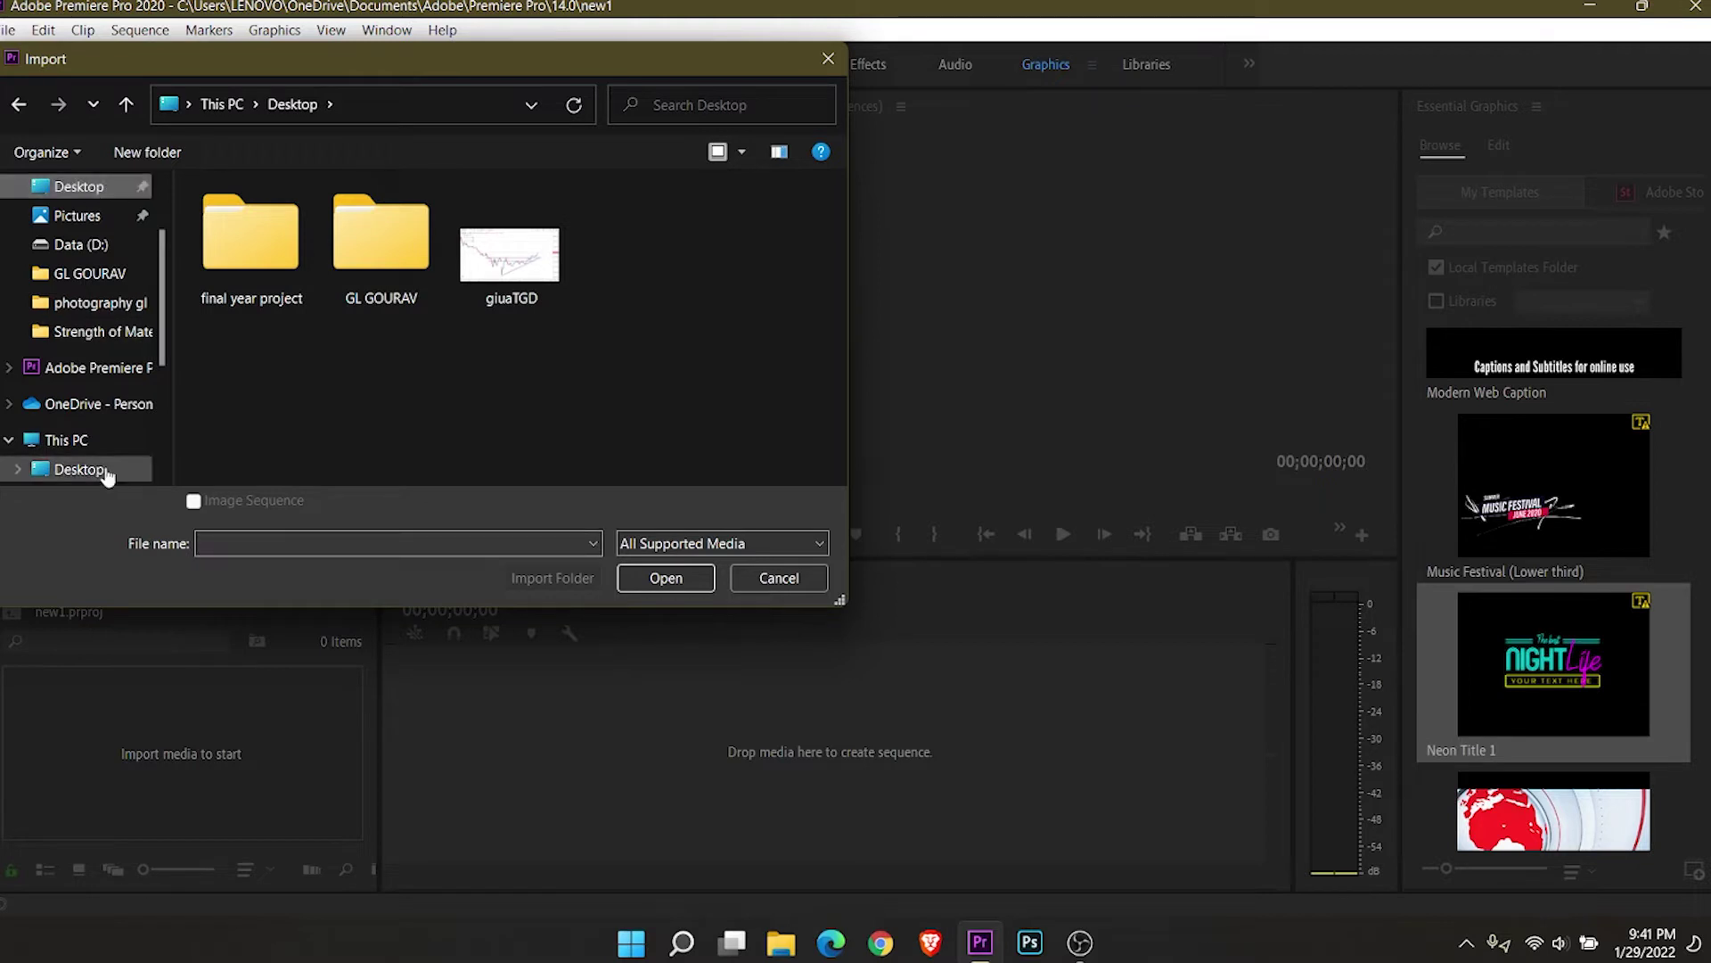
{"action": "scroll", "coordinate": [163, 339], "scroll_direction": "down", "scroll_amount": 1}
{"action": "left_click", "coordinate": [110, 441]}
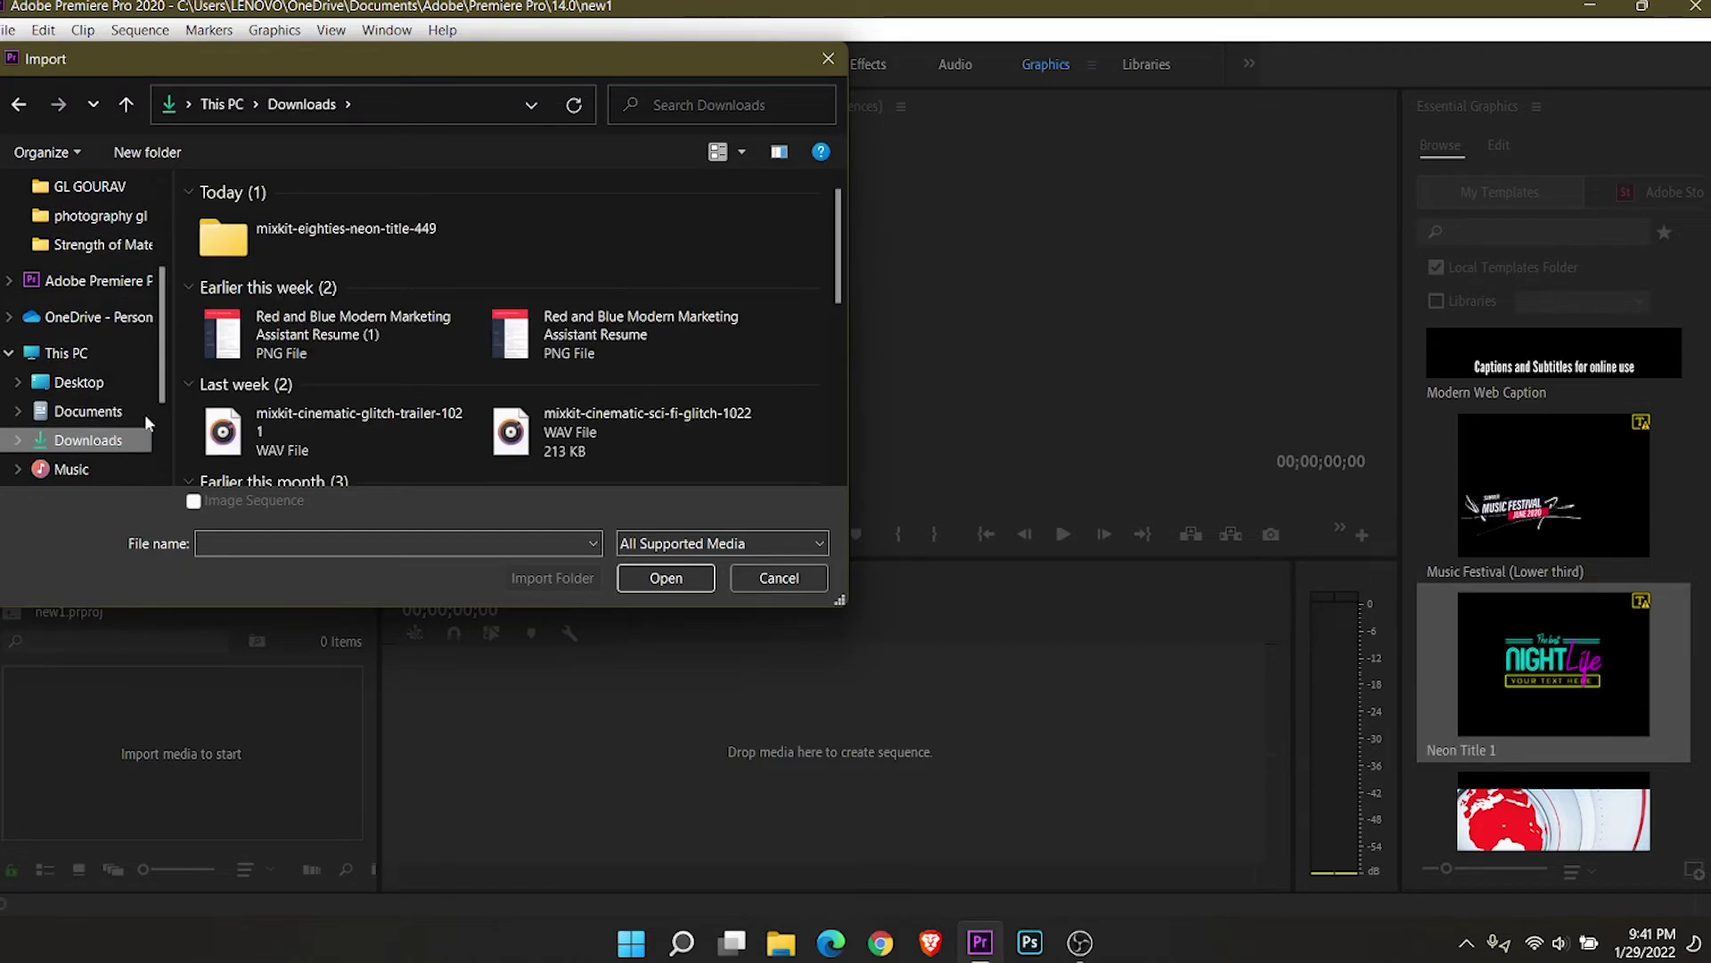
{"action": "left_click", "coordinate": [376, 431]}
{"action": "left_click", "coordinate": [666, 577]}
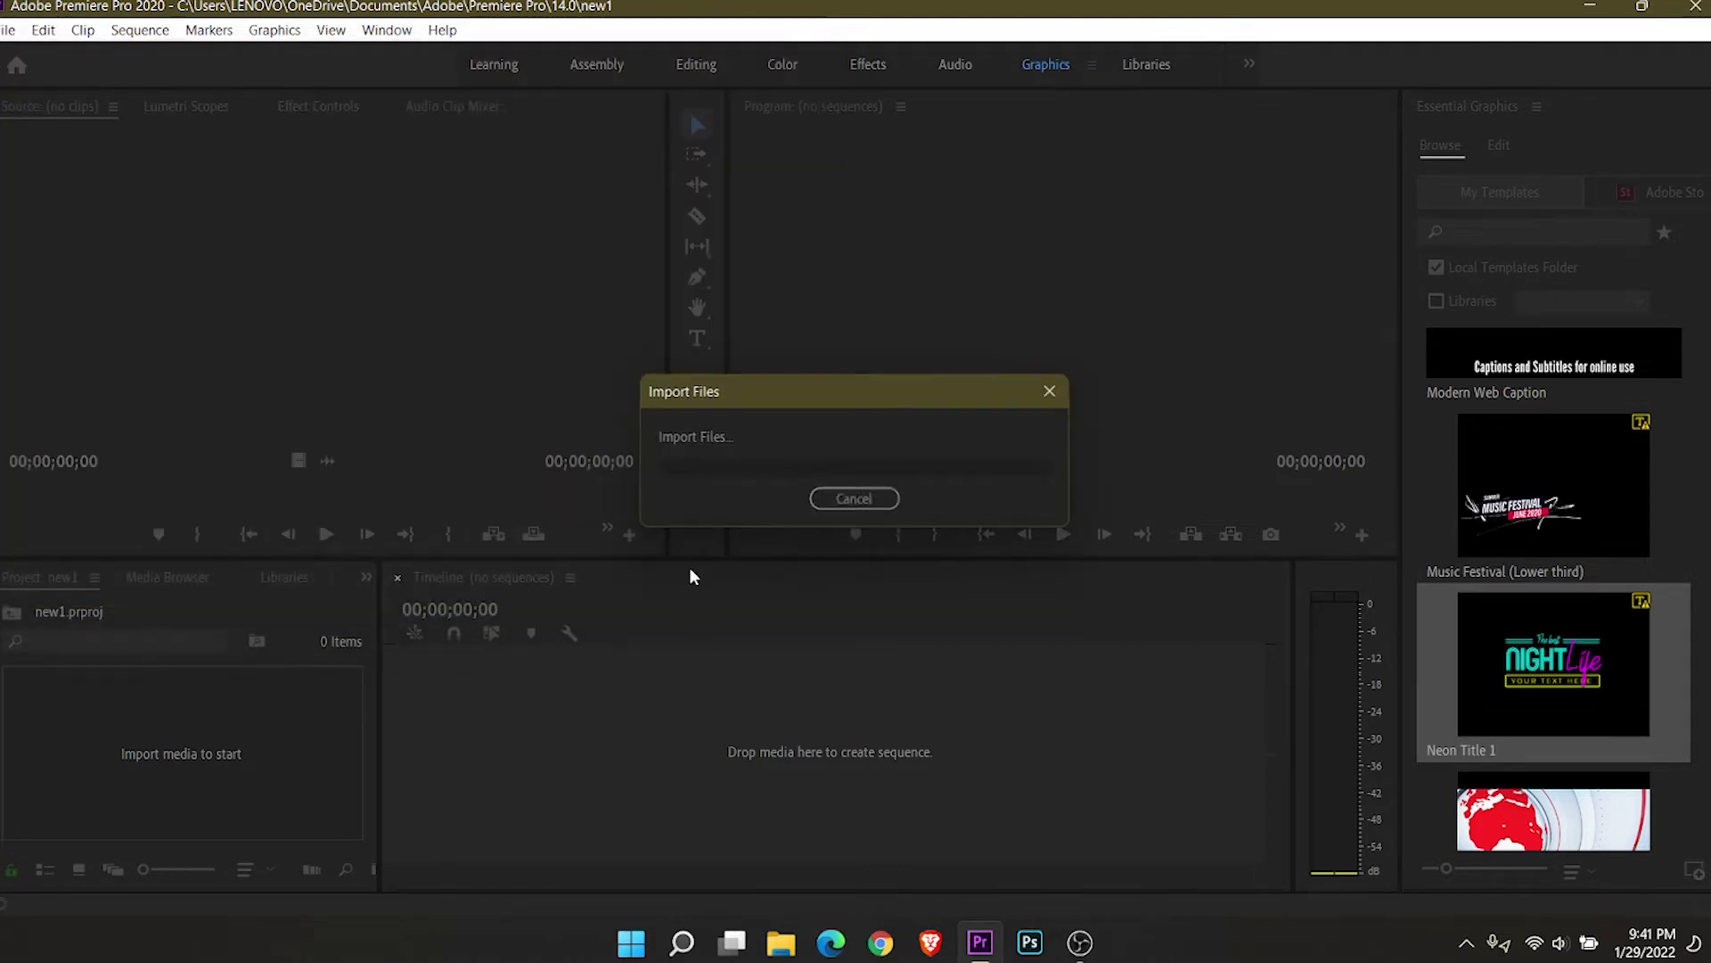
Step: Build a sequence from the audio, shift it to start near 0;14, and place Neon Title 1 on V1
{"action": "left_click_drag", "start_coordinate": [98, 726], "coordinate": [545, 736]}
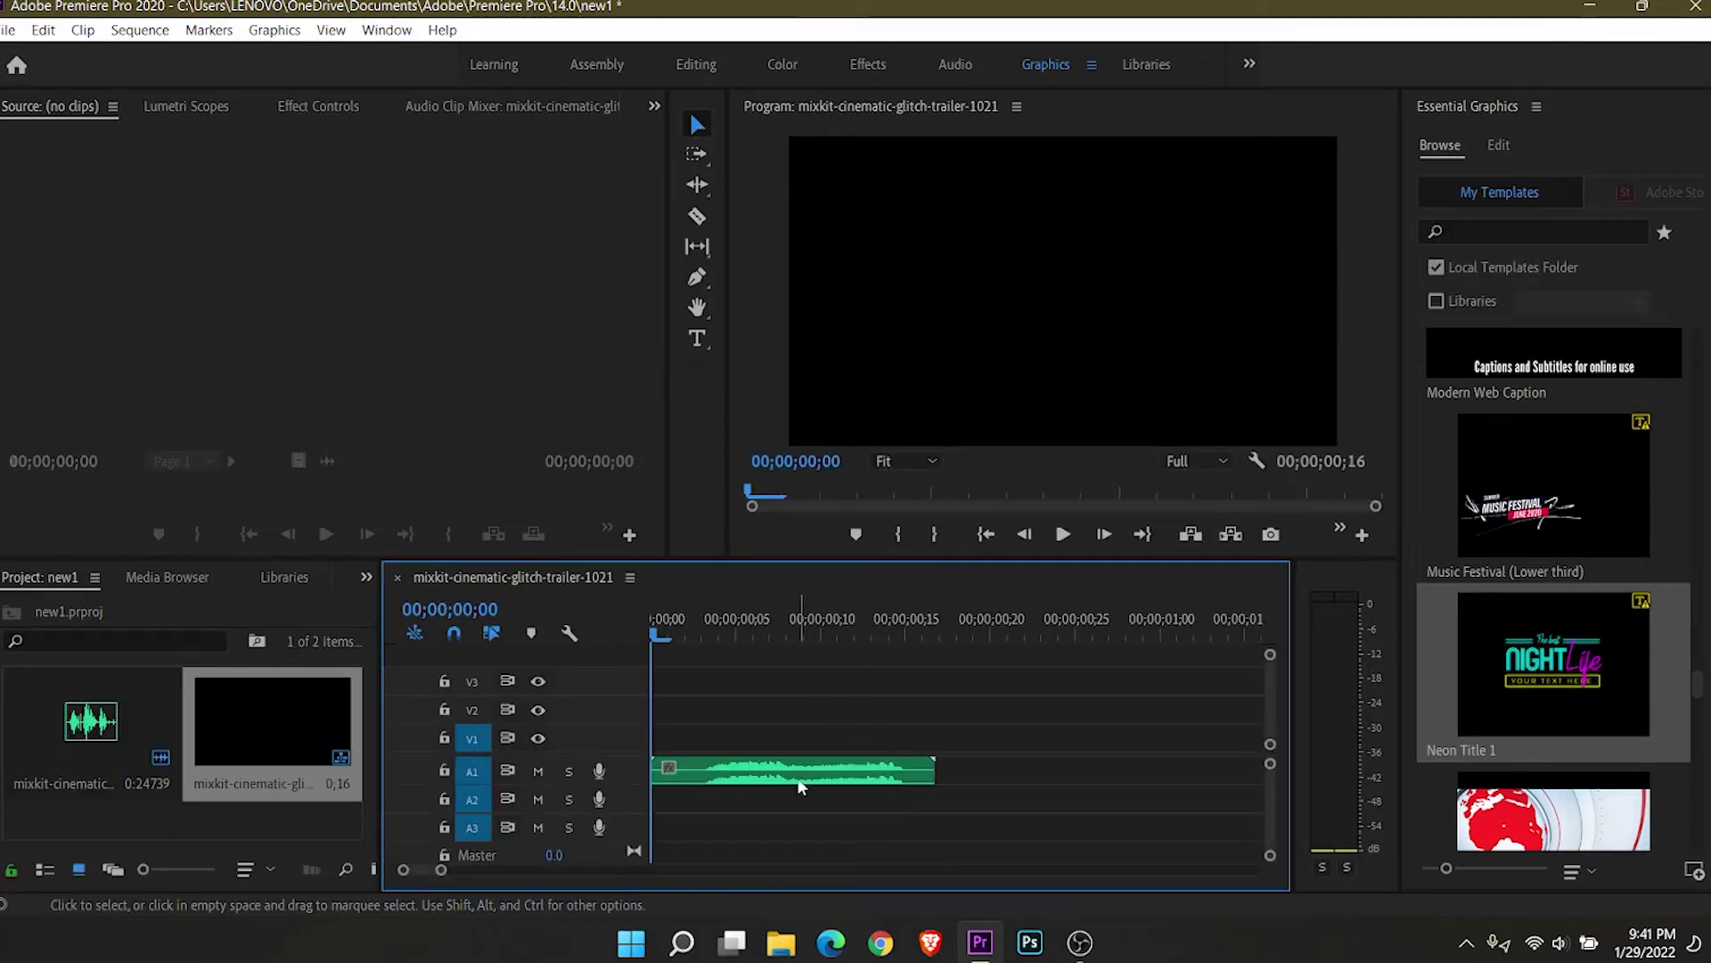
{"action": "left_click_drag", "start_coordinate": [828, 771], "coordinate": [1049, 771]}
{"action": "left_click_drag", "start_coordinate": [1558, 696], "coordinate": [659, 737]}
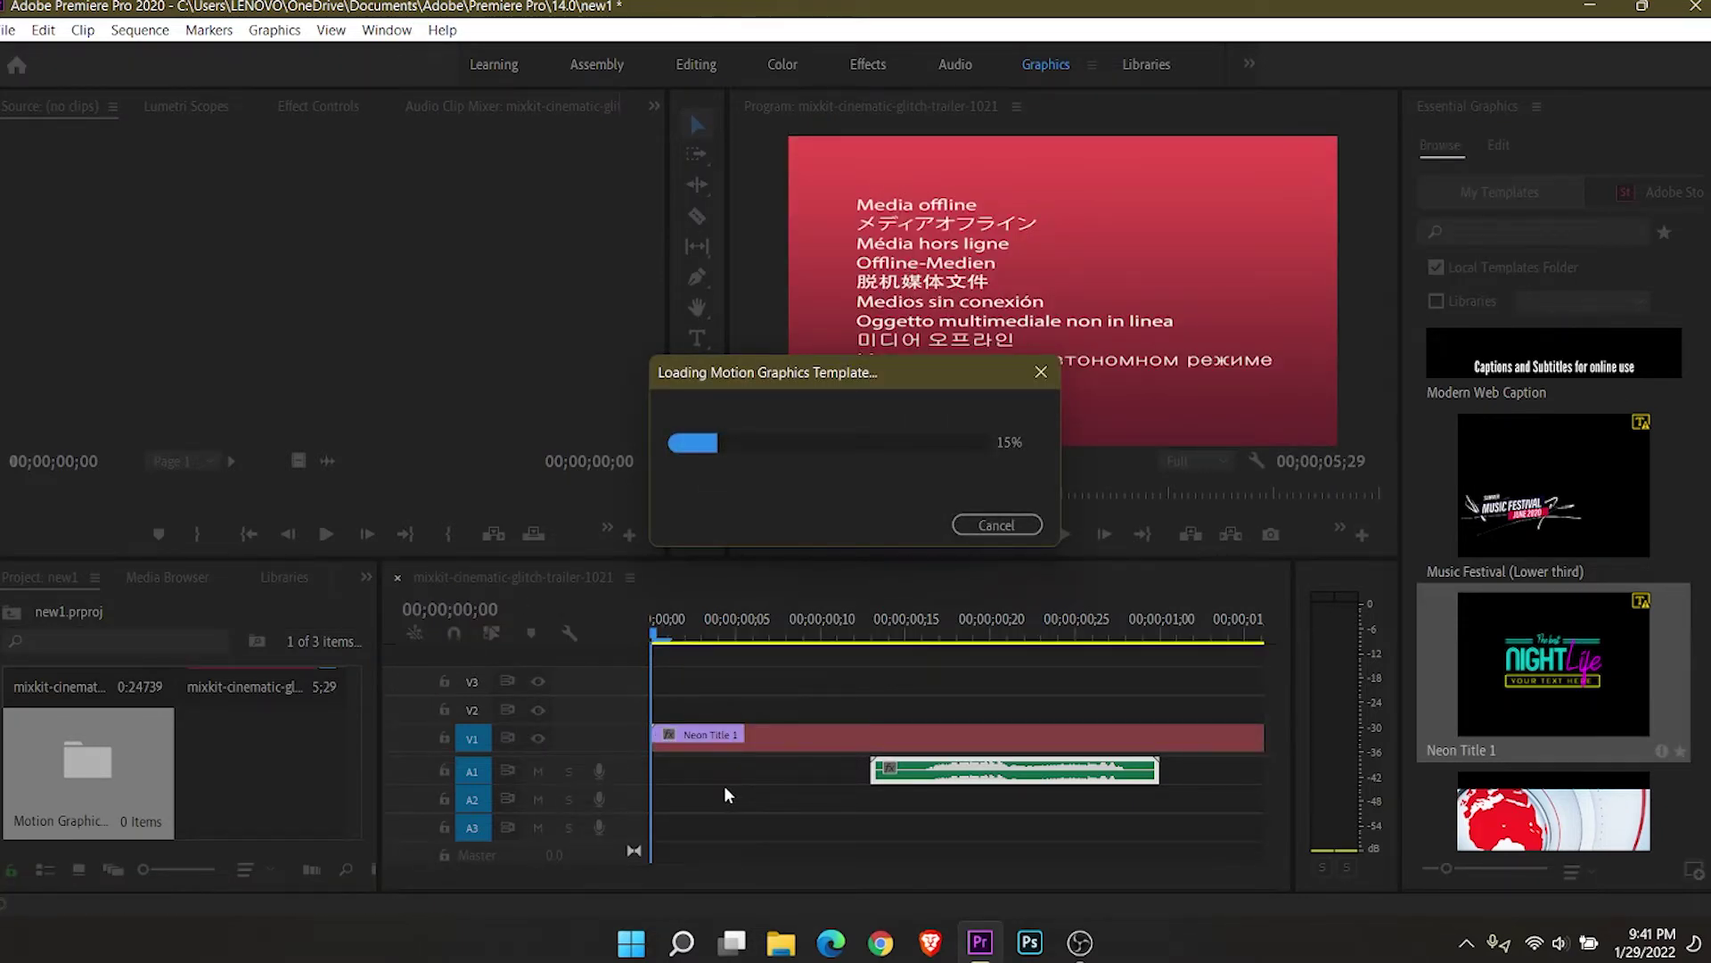
Step: Accept substitute fonts for the missing-font warning and play the sequence to preview the neon title
{"action": "left_click", "coordinate": [1058, 515]}
{"action": "left_click", "coordinate": [1118, 660]}
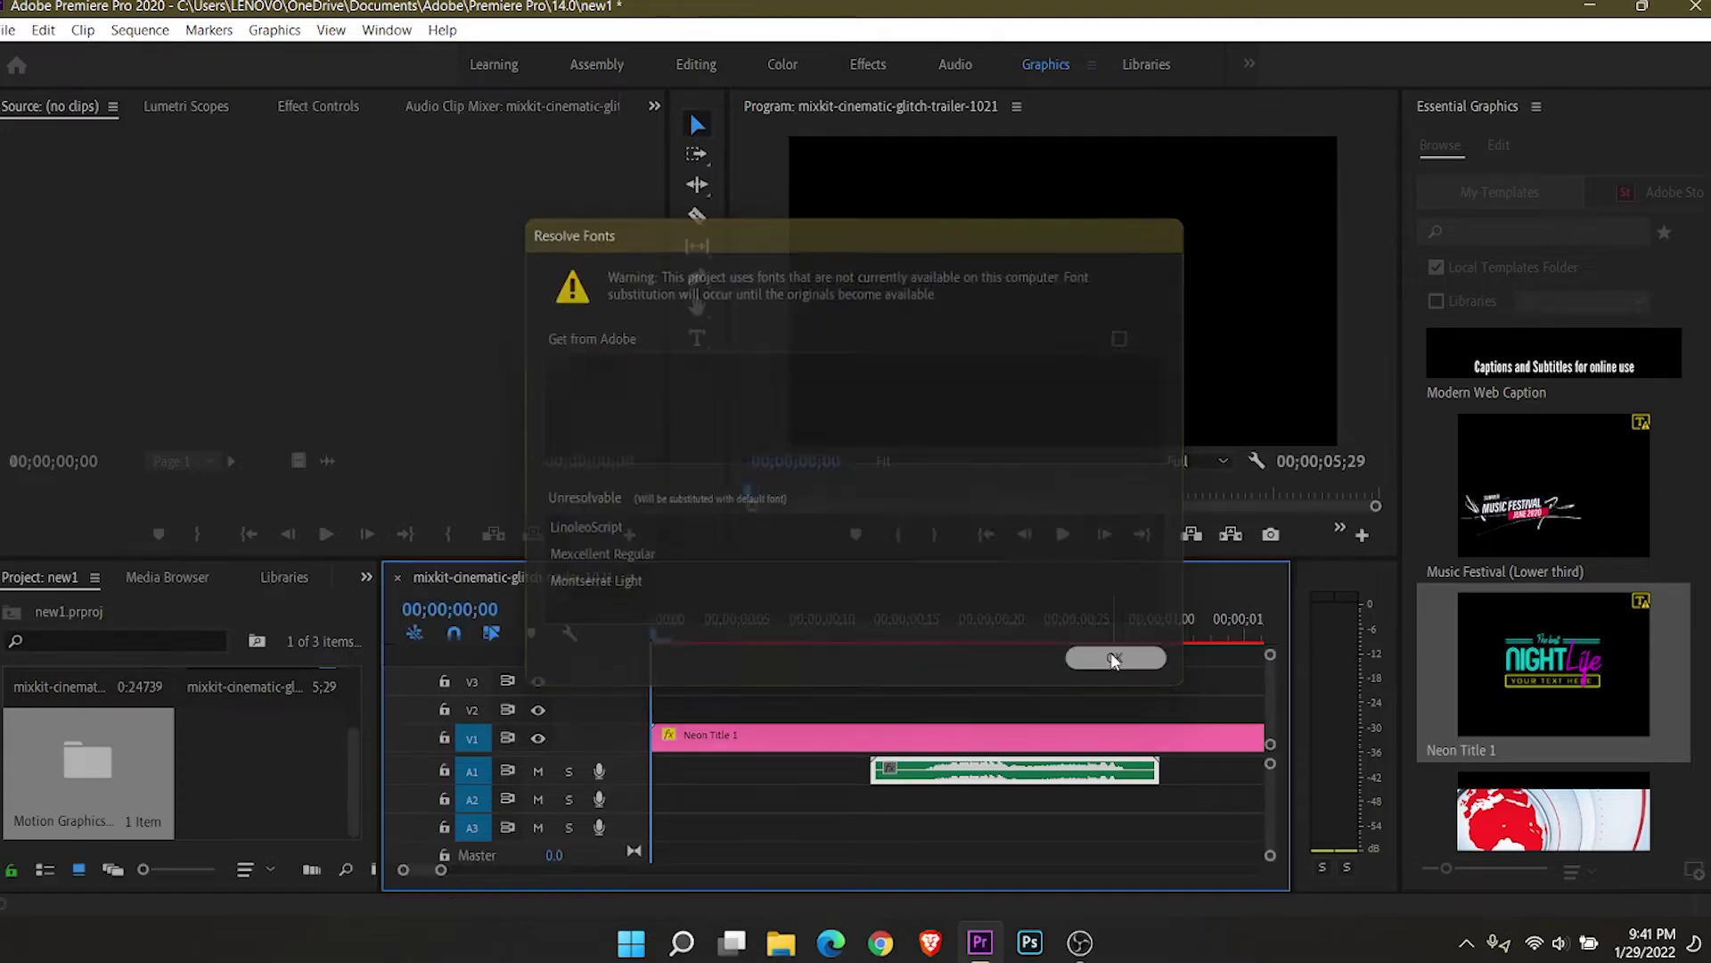
{"action": "key", "text": "space"}
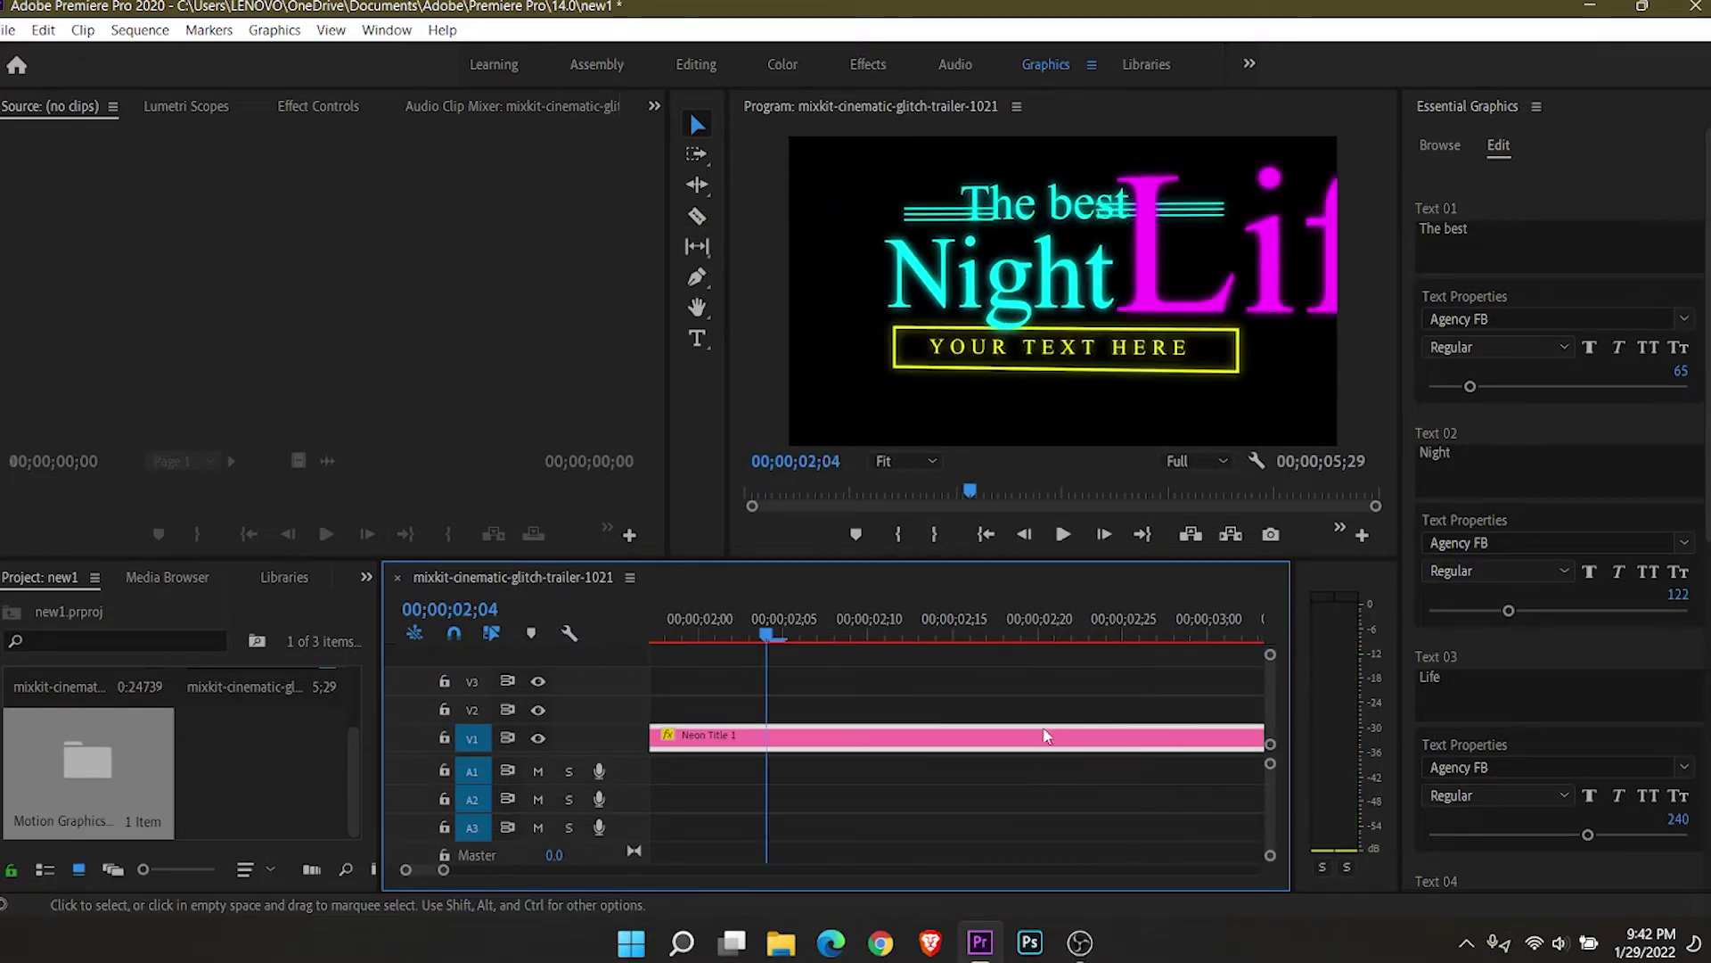
Step: Replace the title lines The best, Night and Life with TUTORIALS, FOR and YOU
{"action": "left_click_drag", "start_coordinate": [1420, 230], "coordinate": [1475, 228]}
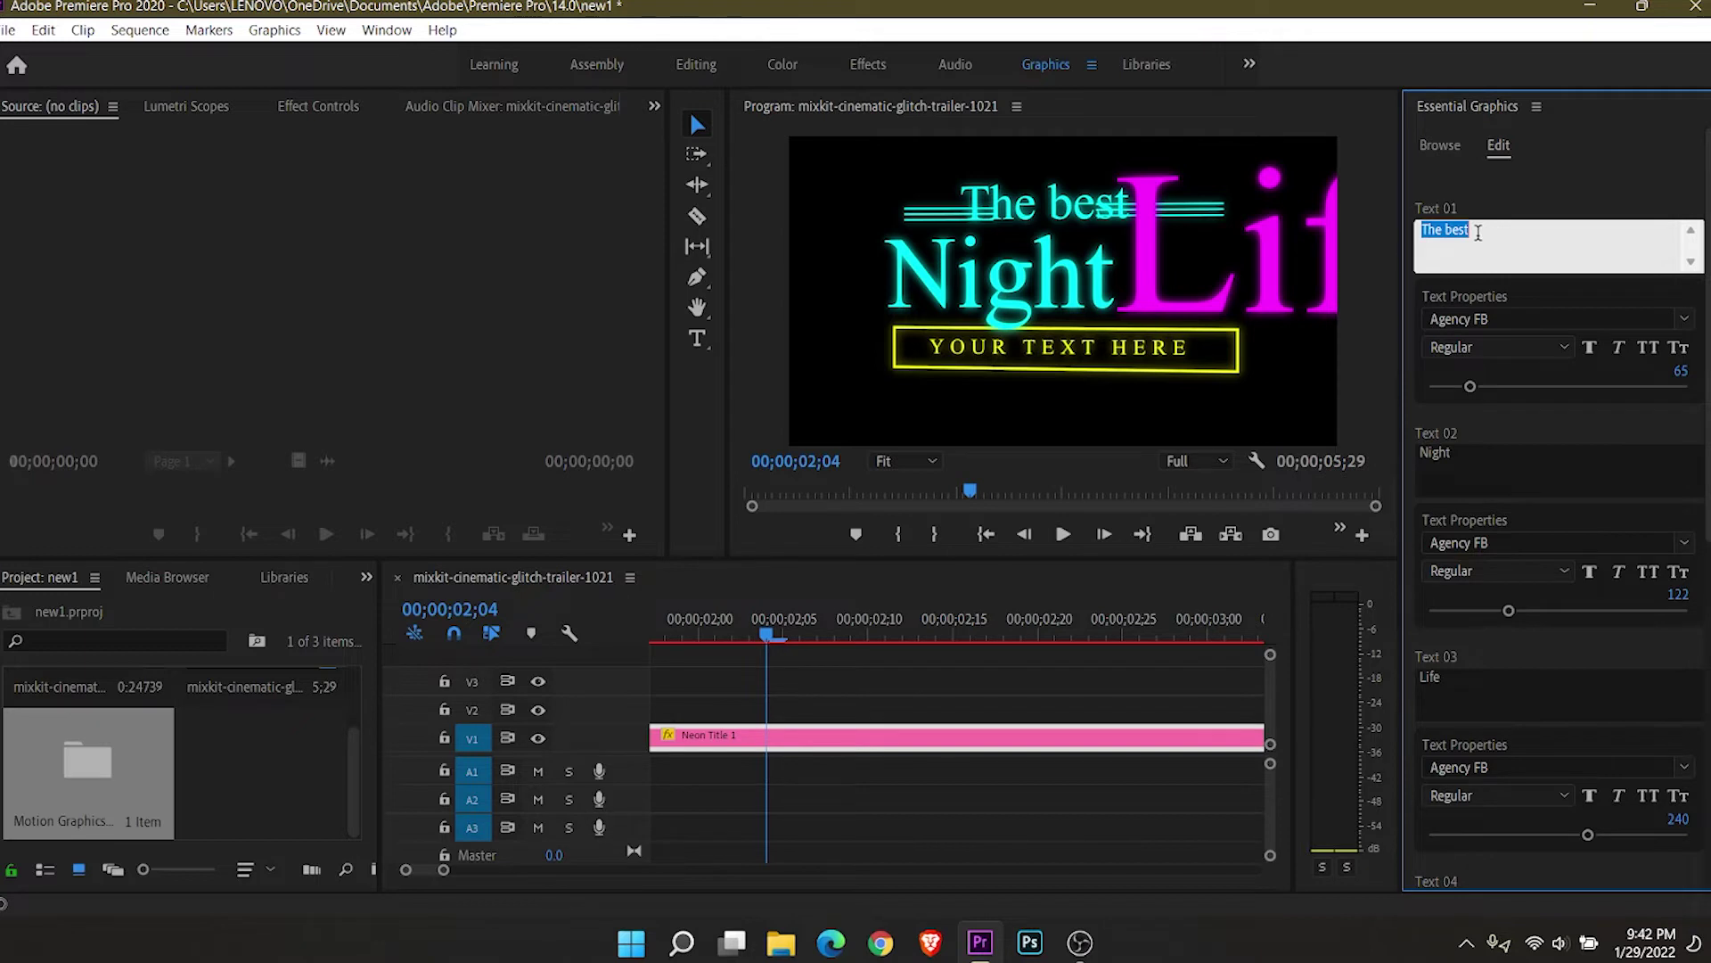
{"action": "type", "text": "TUTORIALS"}
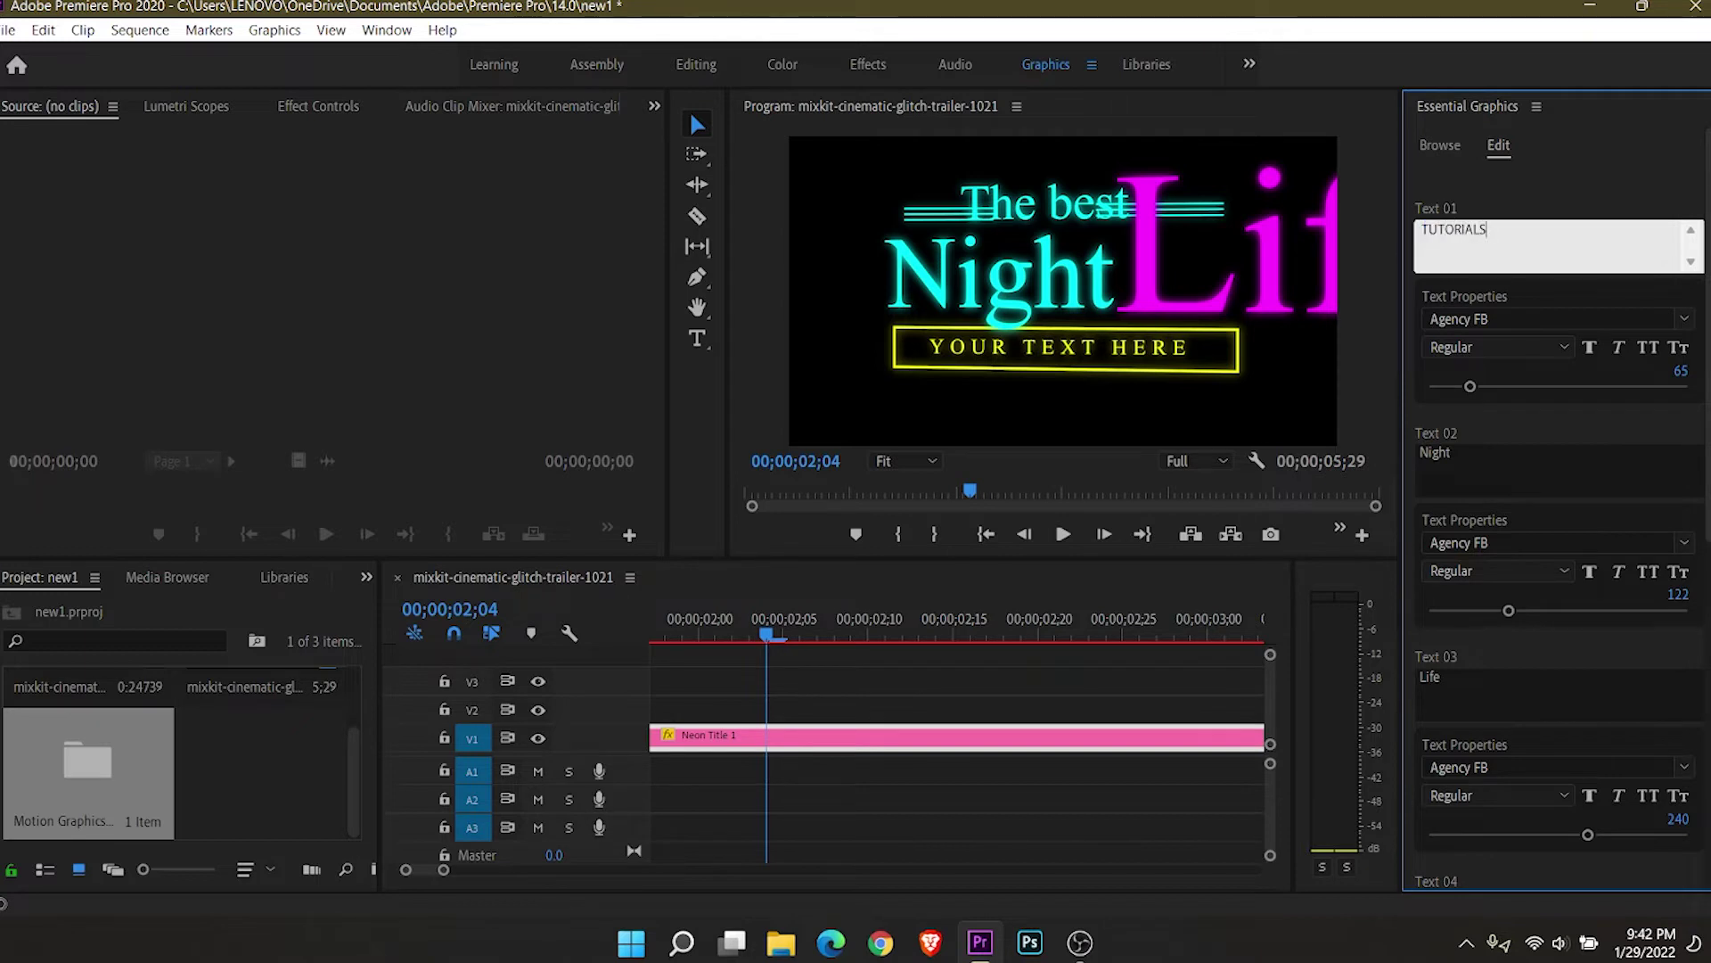
{"action": "left_click", "coordinate": [1484, 454]}
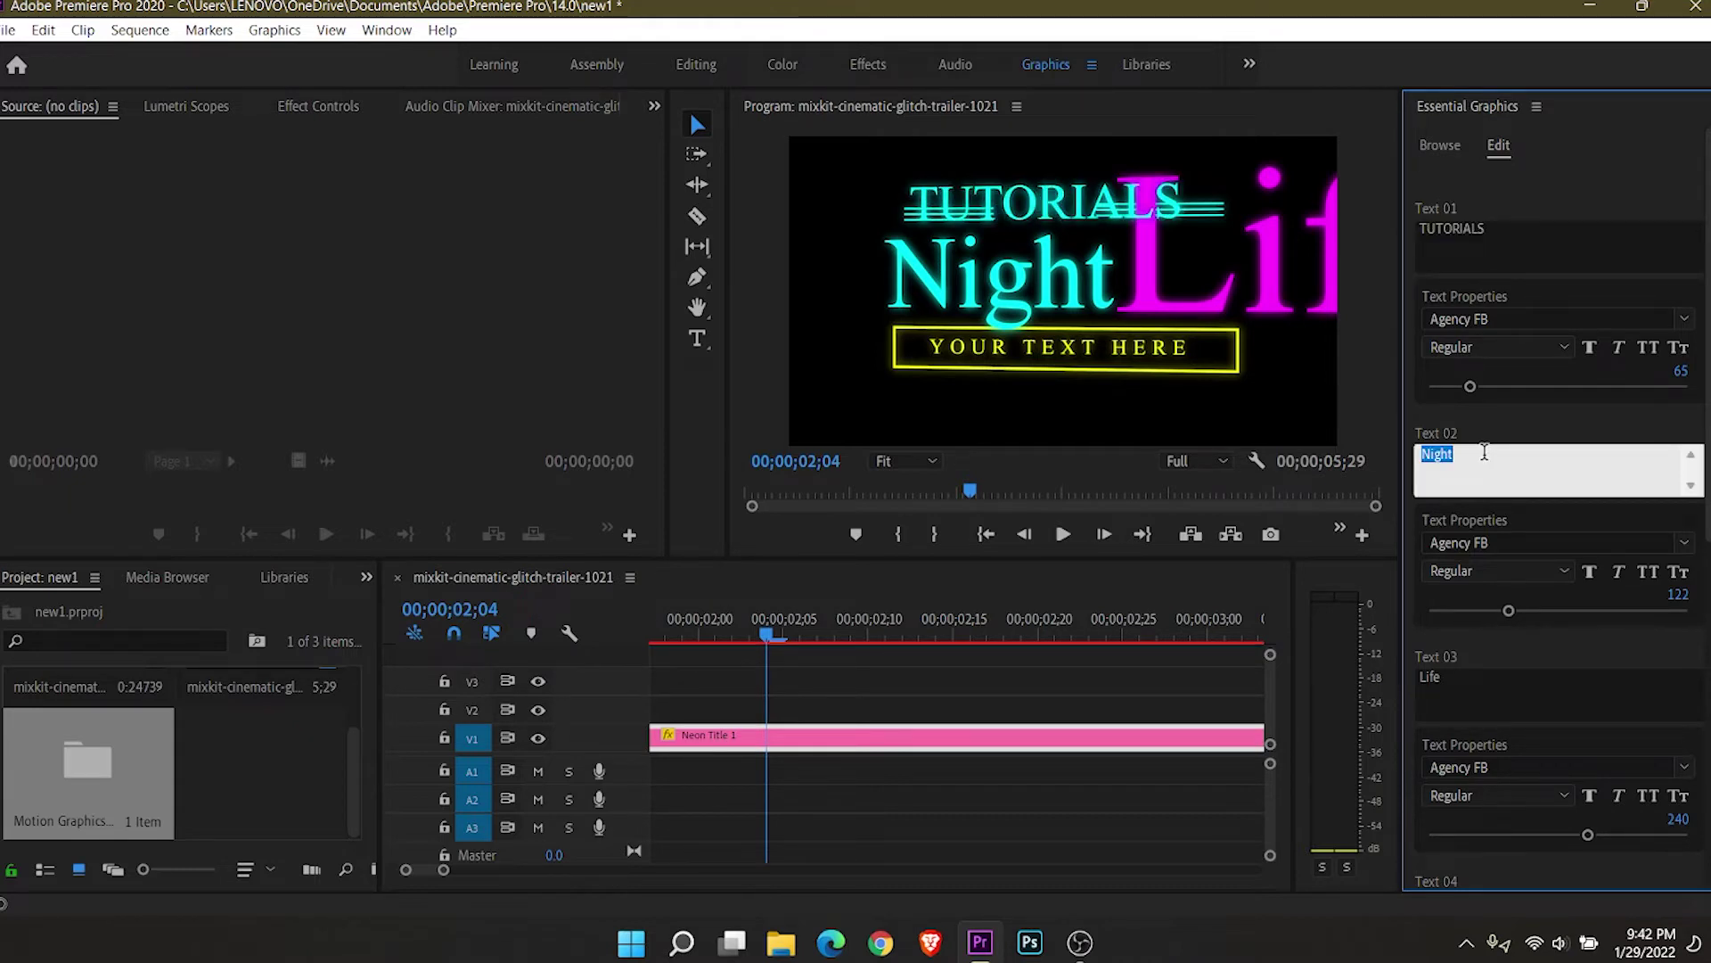
{"action": "type", "text": "FOR"}
{"action": "left_click", "coordinate": [1532, 695]}
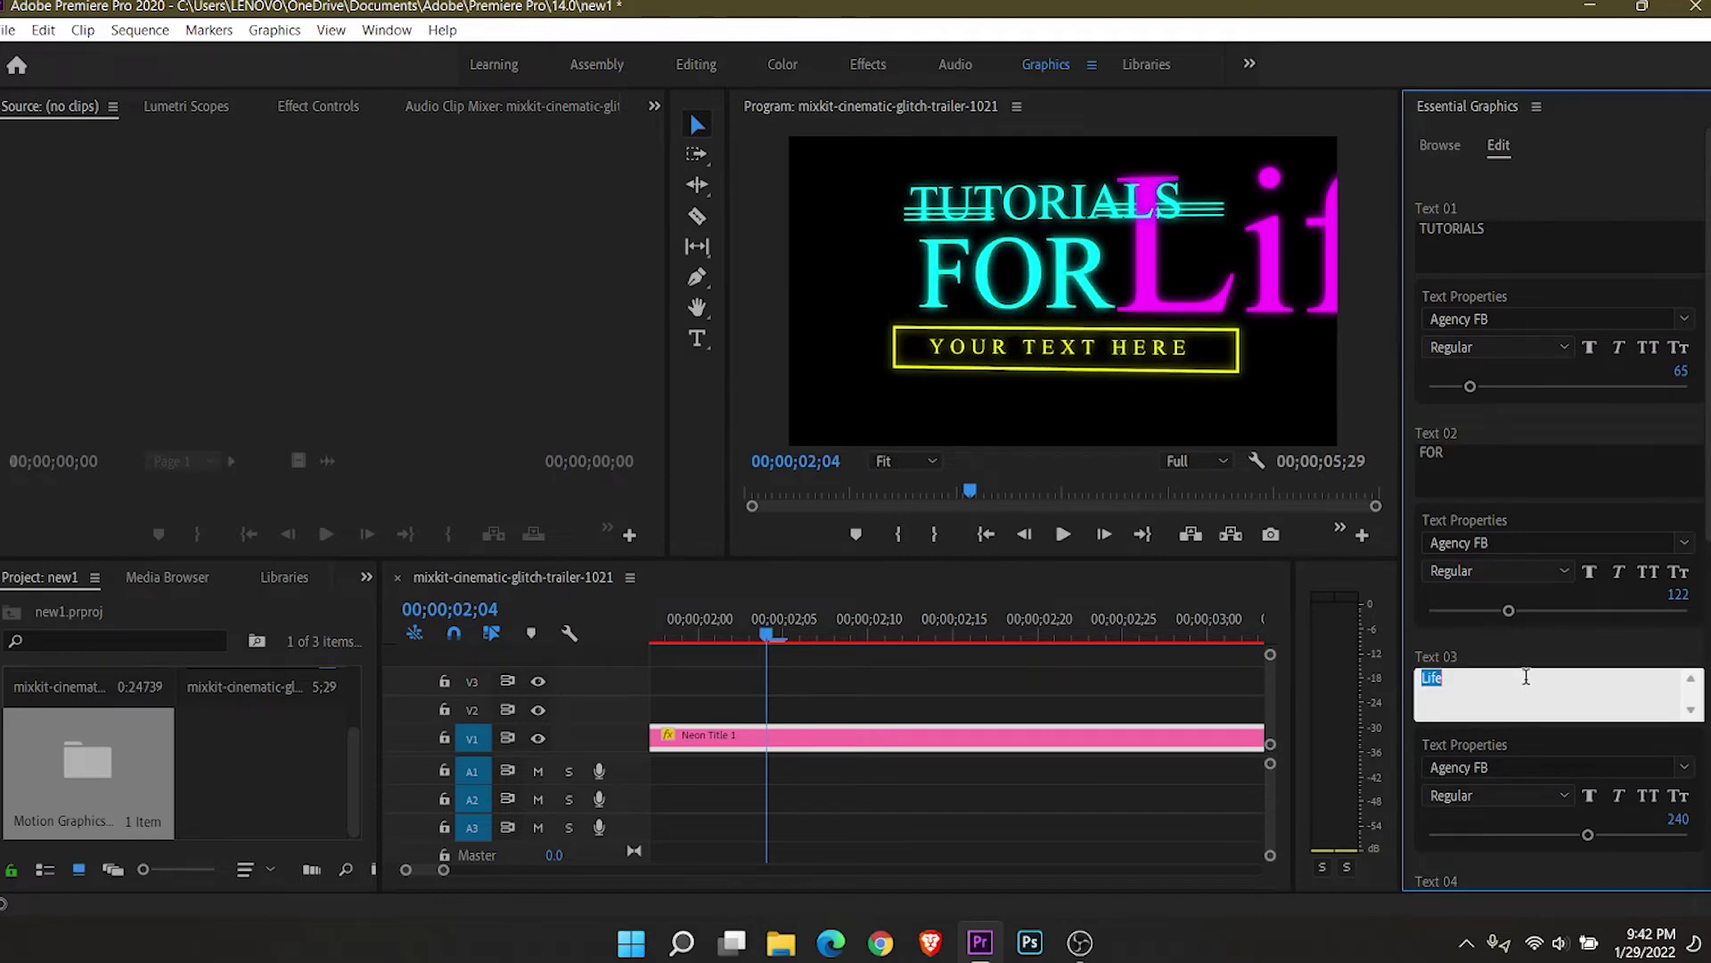
{"action": "type", "text": "YOU"}
Step: Replace the bottom placeholder with GL GOURAV and preview the title at frame 02;25
{"action": "scroll", "coordinate": [1551, 632], "scroll_direction": "down", "scroll_amount": 5}
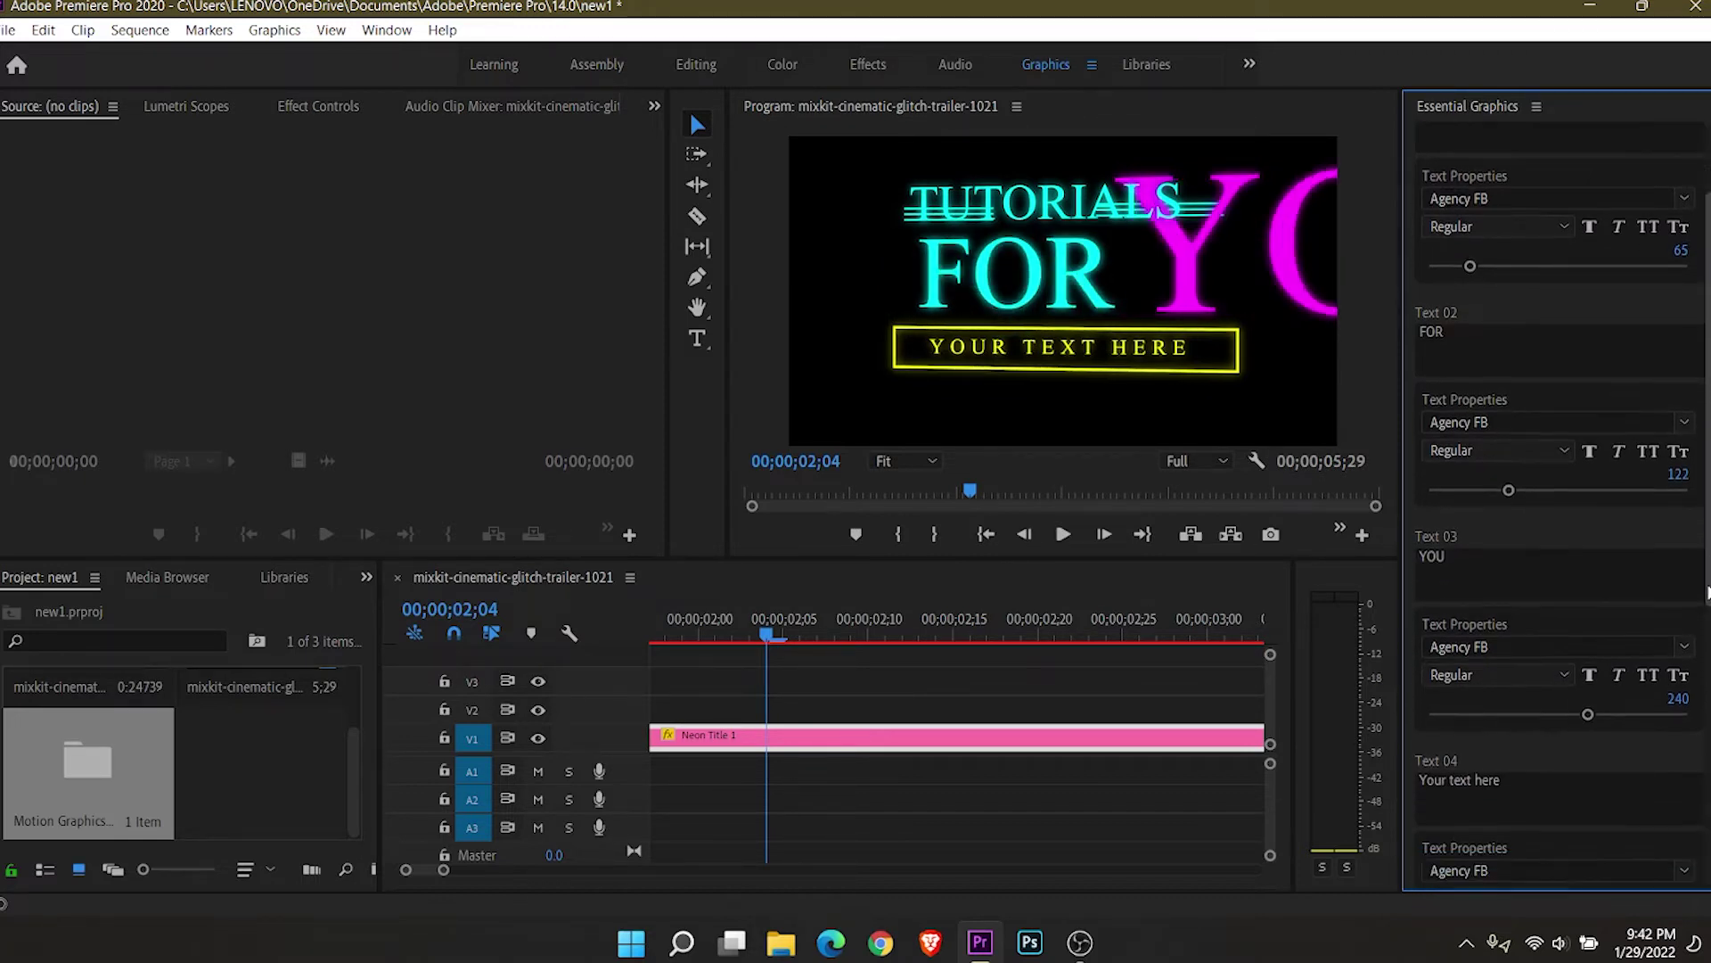
{"action": "left_click", "coordinate": [1551, 632]}
{"action": "type", "text": "GL G"}
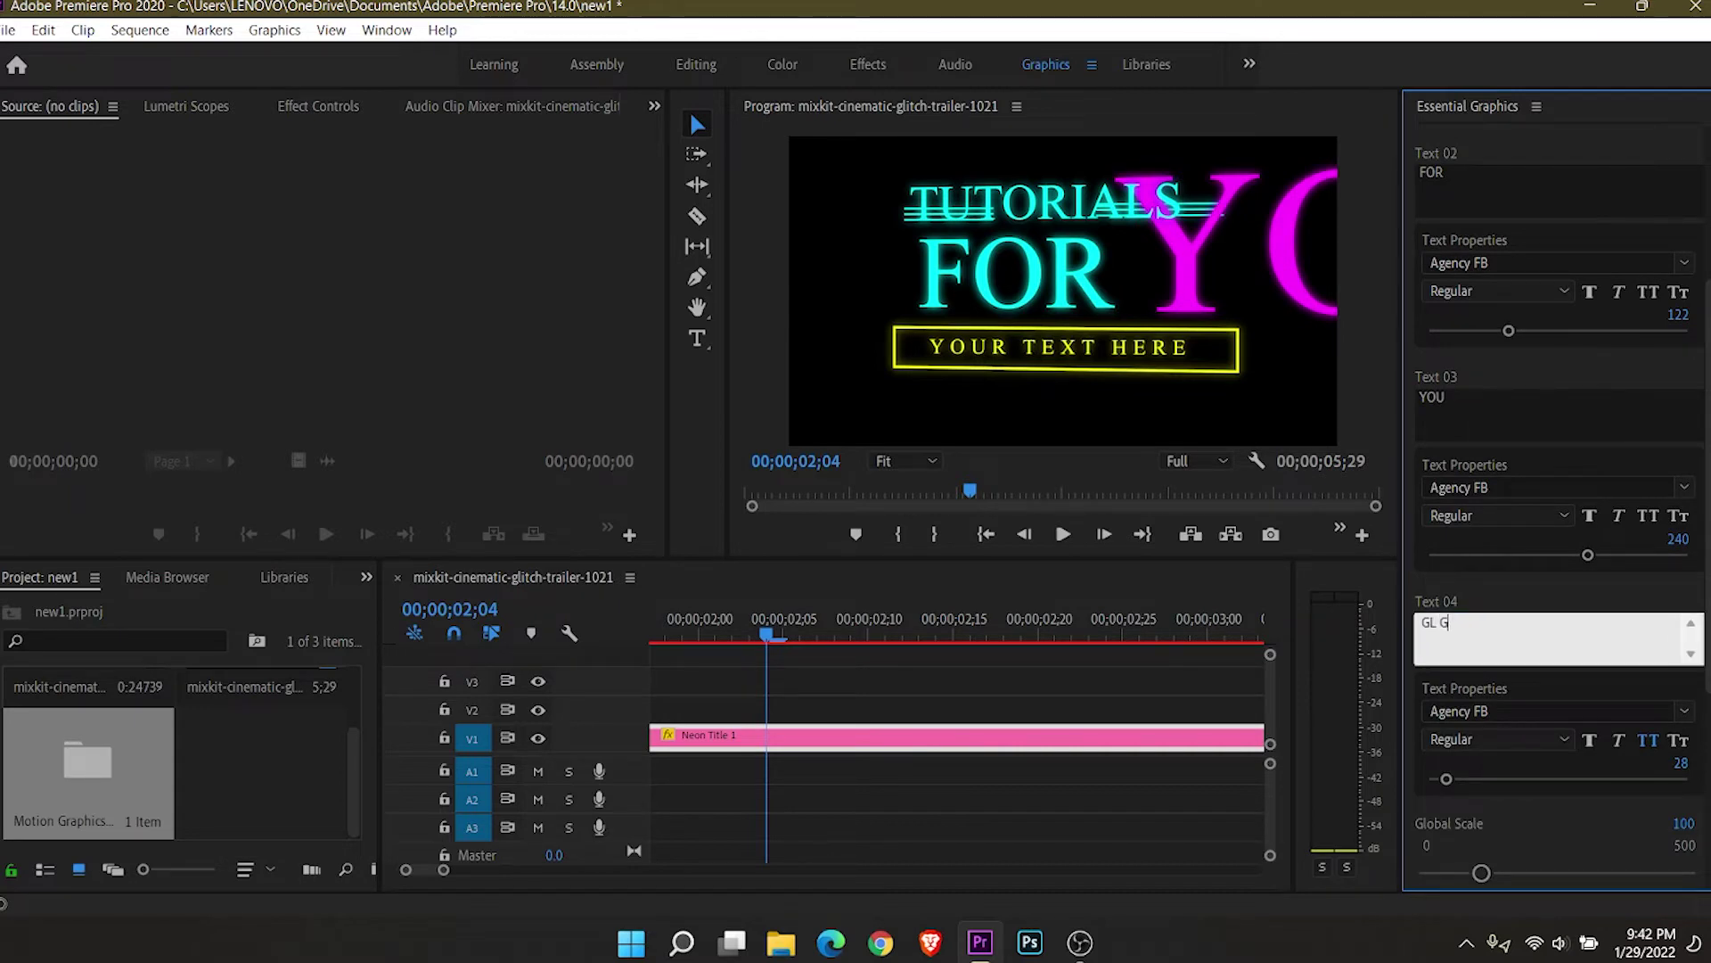
{"action": "type", "text": "OURAV"}
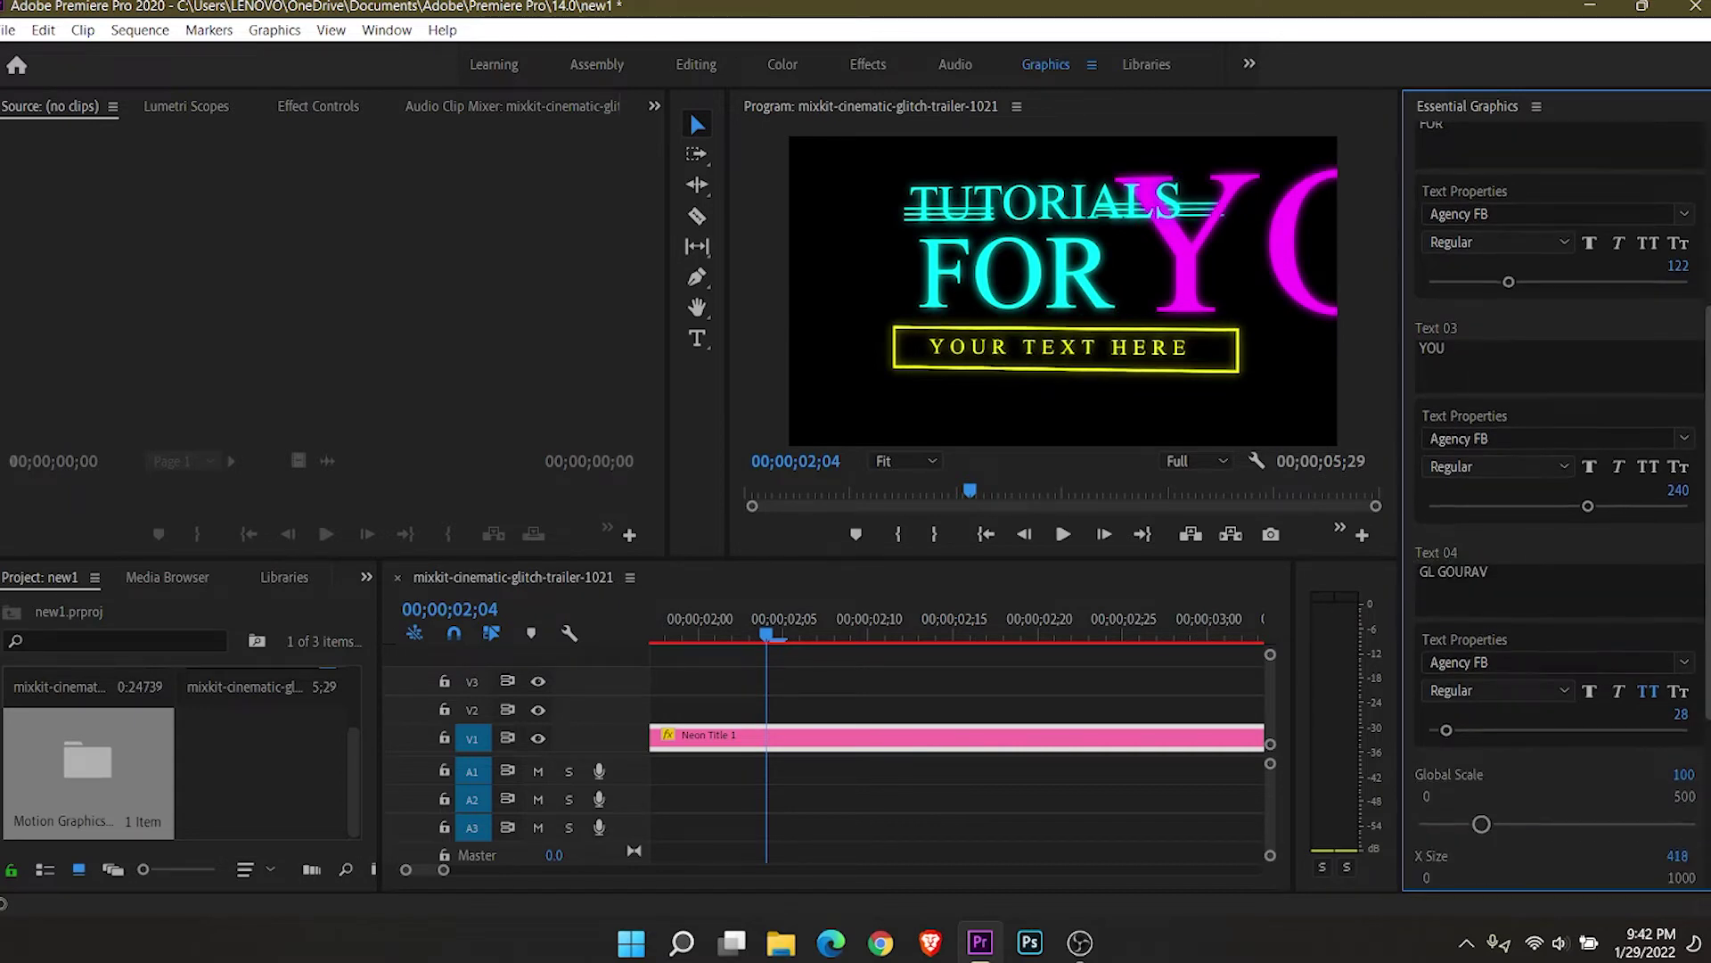
{"action": "scroll", "coordinate": [1683, 516], "scroll_direction": "up", "scroll_amount": 6}
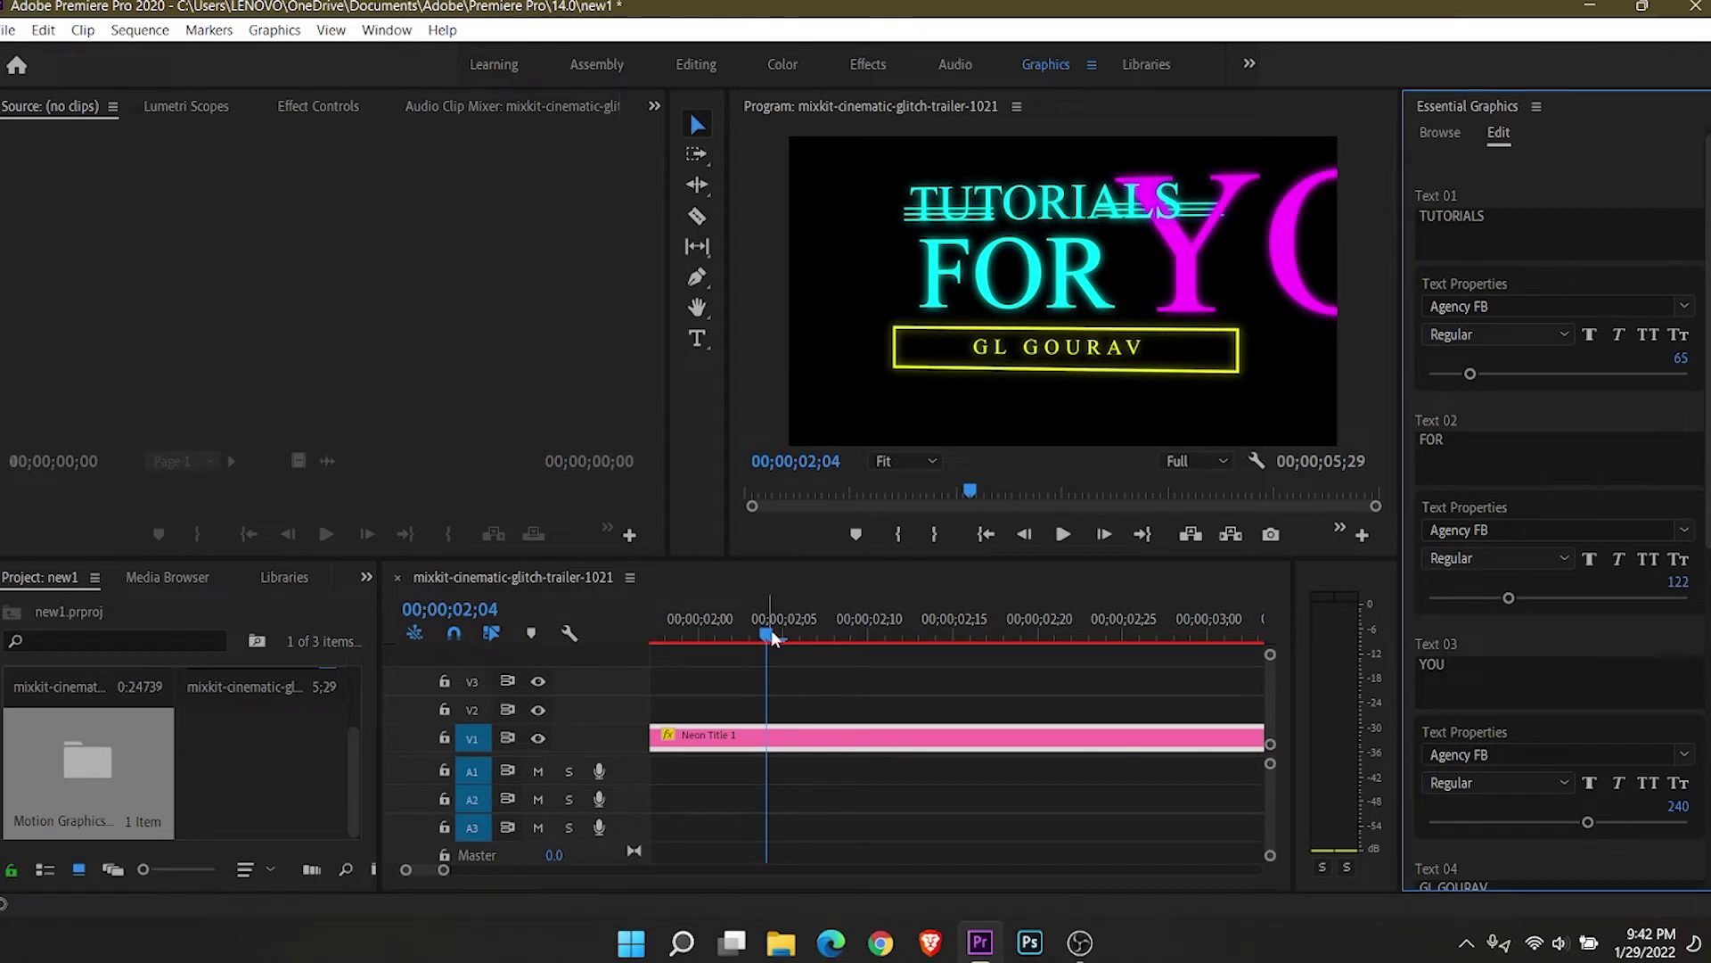
{"action": "left_click_drag", "start_coordinate": [766, 635], "coordinate": [1125, 660]}
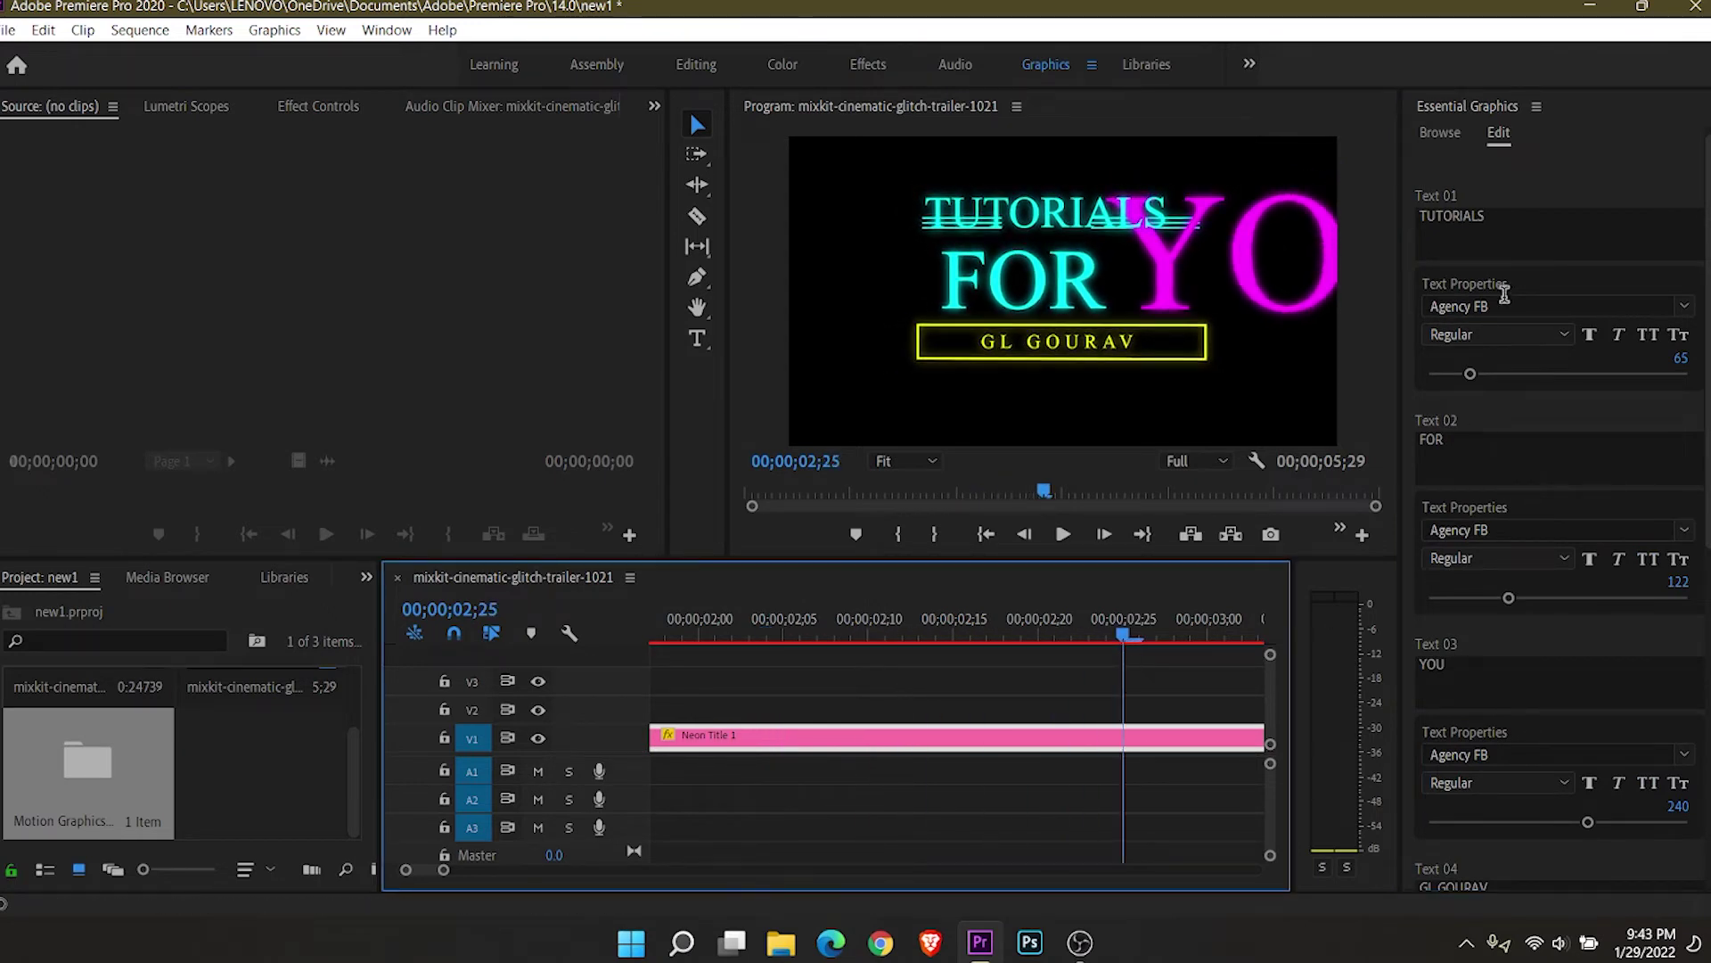
Step: Shrink the text sizes to 51, 109 and 221, then set Global Scale 108 and X Size 261
{"action": "left_click_drag", "start_coordinate": [1472, 378], "coordinate": [1444, 373]}
{"action": "left_click_drag", "start_coordinate": [1509, 598], "coordinate": [1500, 599]}
{"action": "left_click_drag", "start_coordinate": [1587, 822], "coordinate": [1574, 826]}
{"action": "scroll", "coordinate": [1518, 627], "scroll_direction": "down", "scroll_amount": 6}
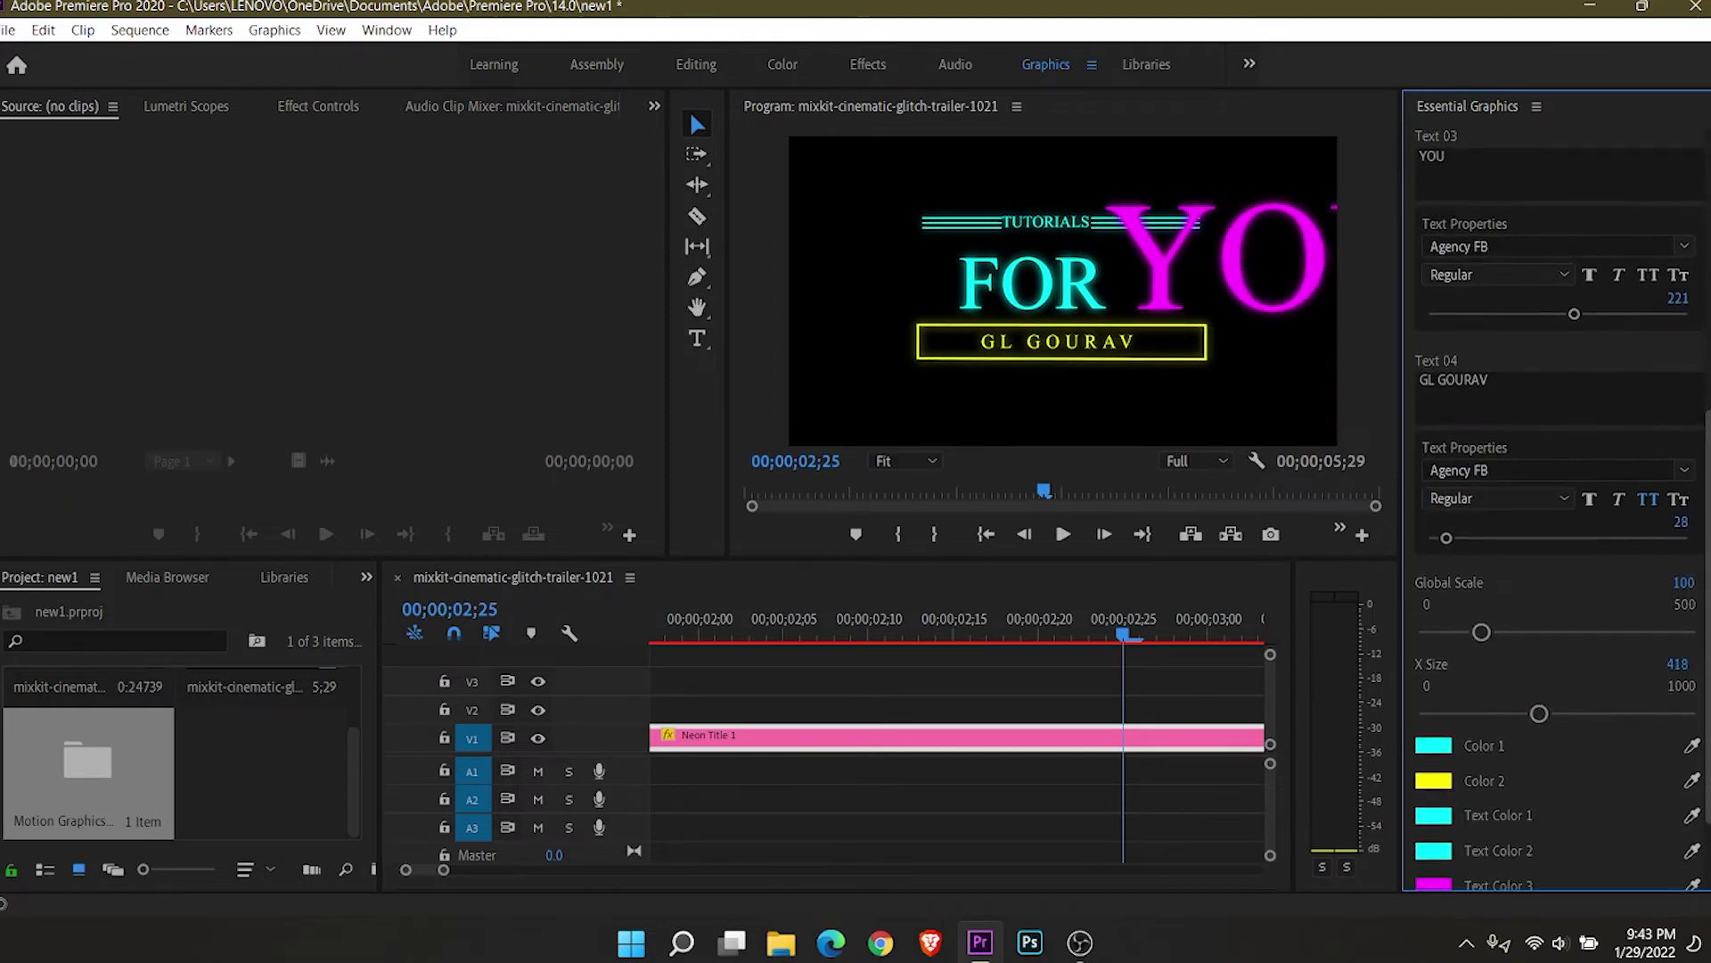
{"action": "mouse_move", "coordinate": [1481, 593]}
{"action": "left_mouse_down"}
{"action": "mouse_move", "coordinate": [1527, 592]}
{"action": "mouse_move", "coordinate": [1485, 594]}
{"action": "left_mouse_up"}
{"action": "left_click_drag", "start_coordinate": [1540, 675], "coordinate": [1496, 675]}
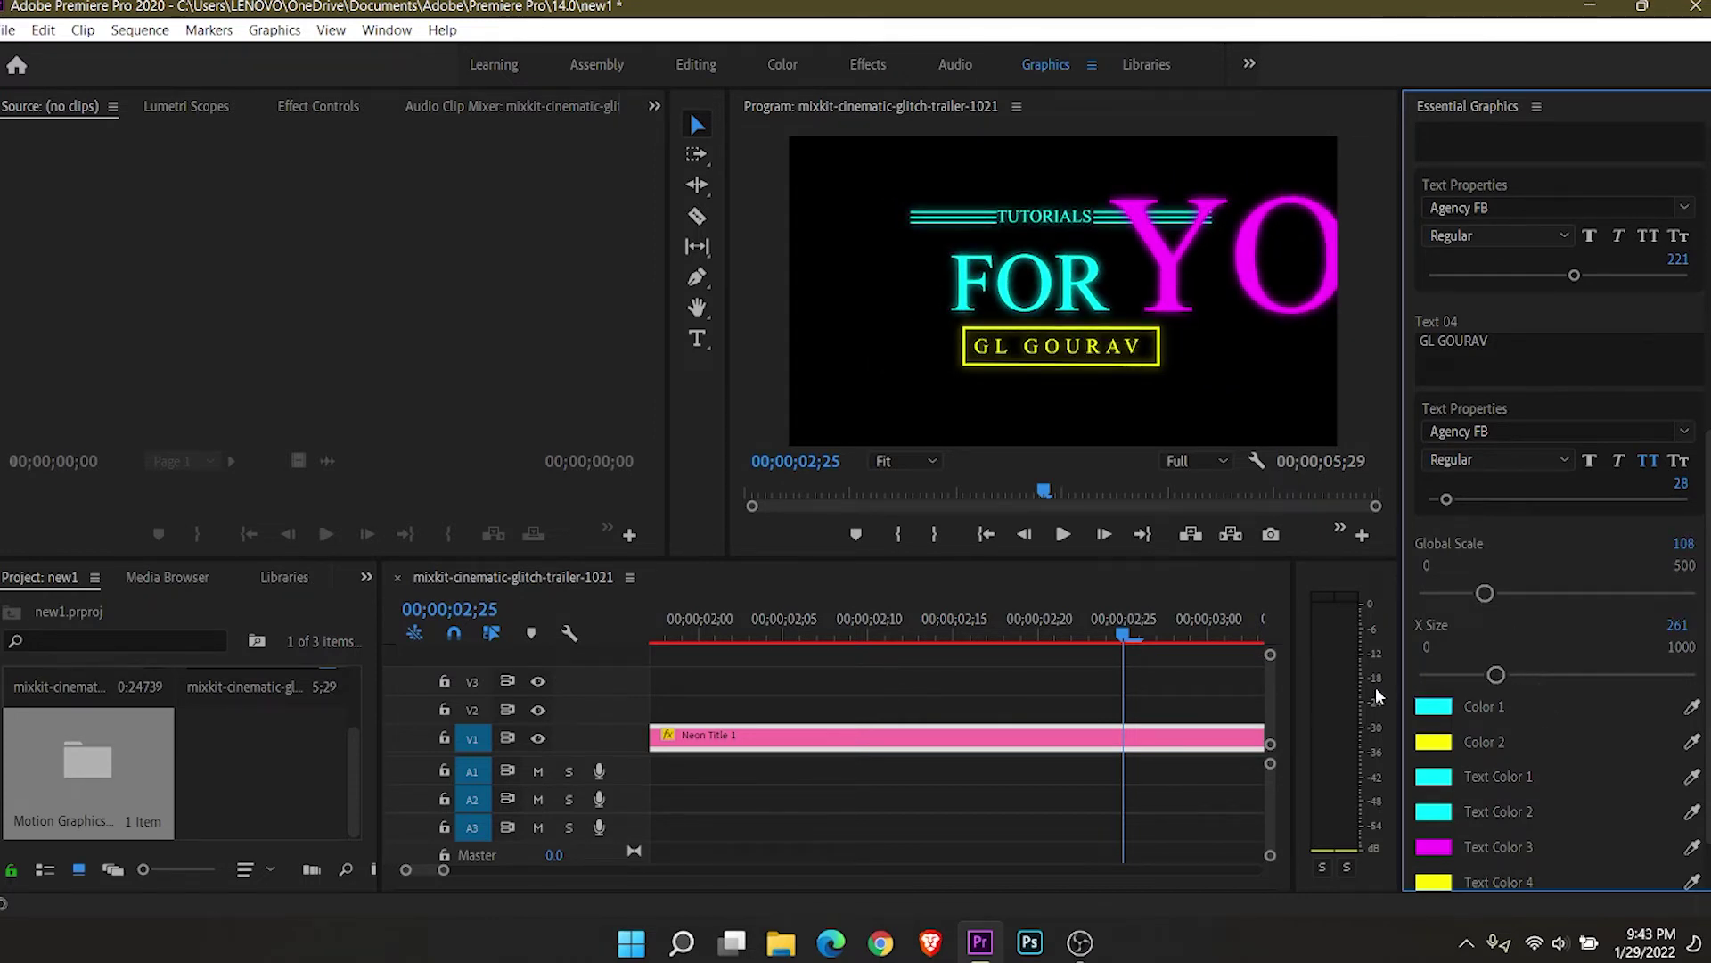
Step: Close the graphics editing panel and render a preview of the sequence
{"action": "left_click", "coordinate": [1536, 106]}
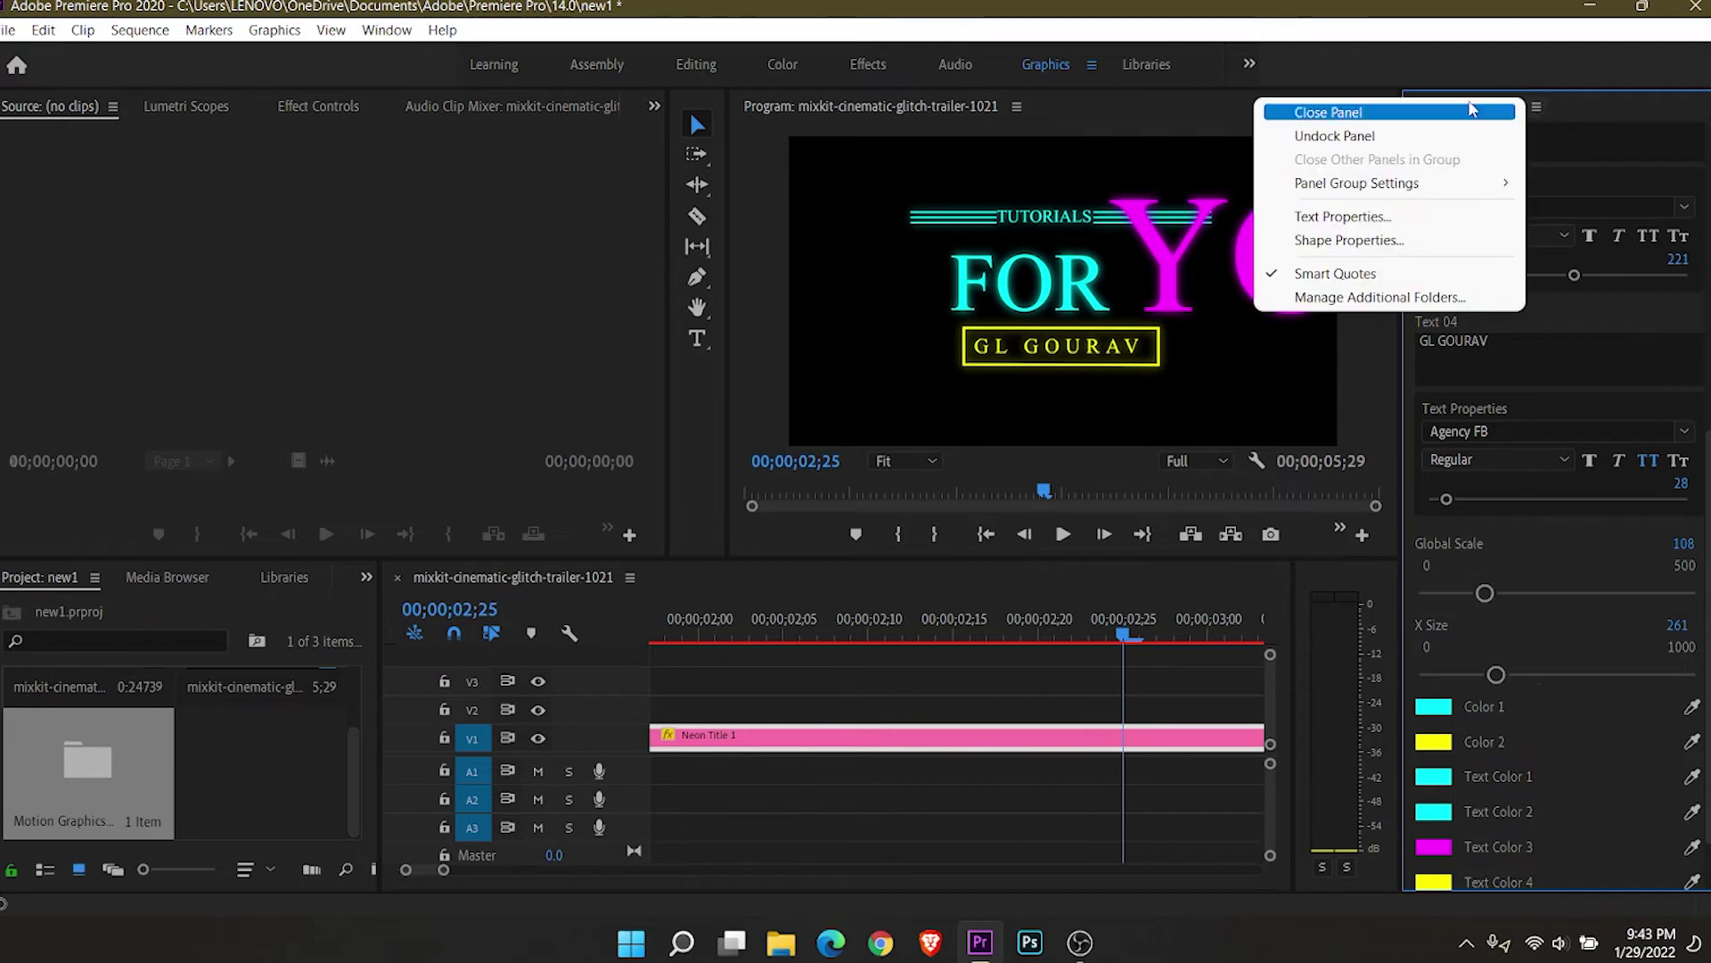
{"action": "left_click", "coordinate": [1473, 111]}
{"action": "key", "text": "Return"}
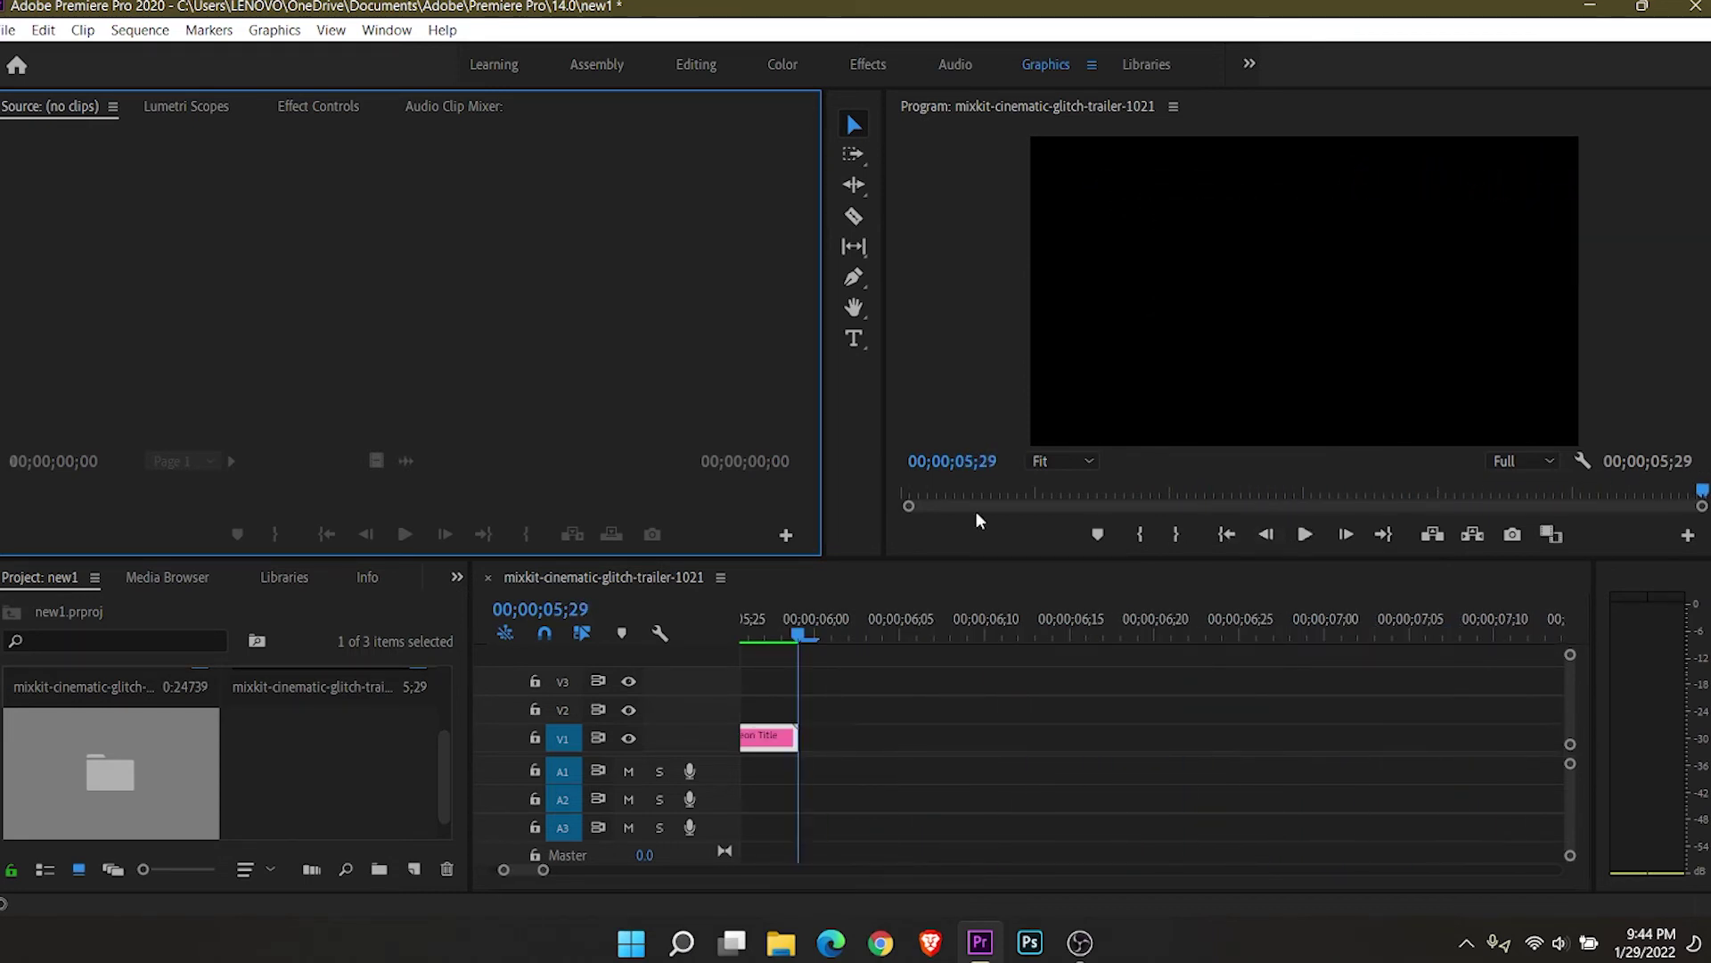
Step: In Neon Title 1's effect controls, reduce X Size to 232 and Global Scale to 54
{"action": "key", "text": "Home"}
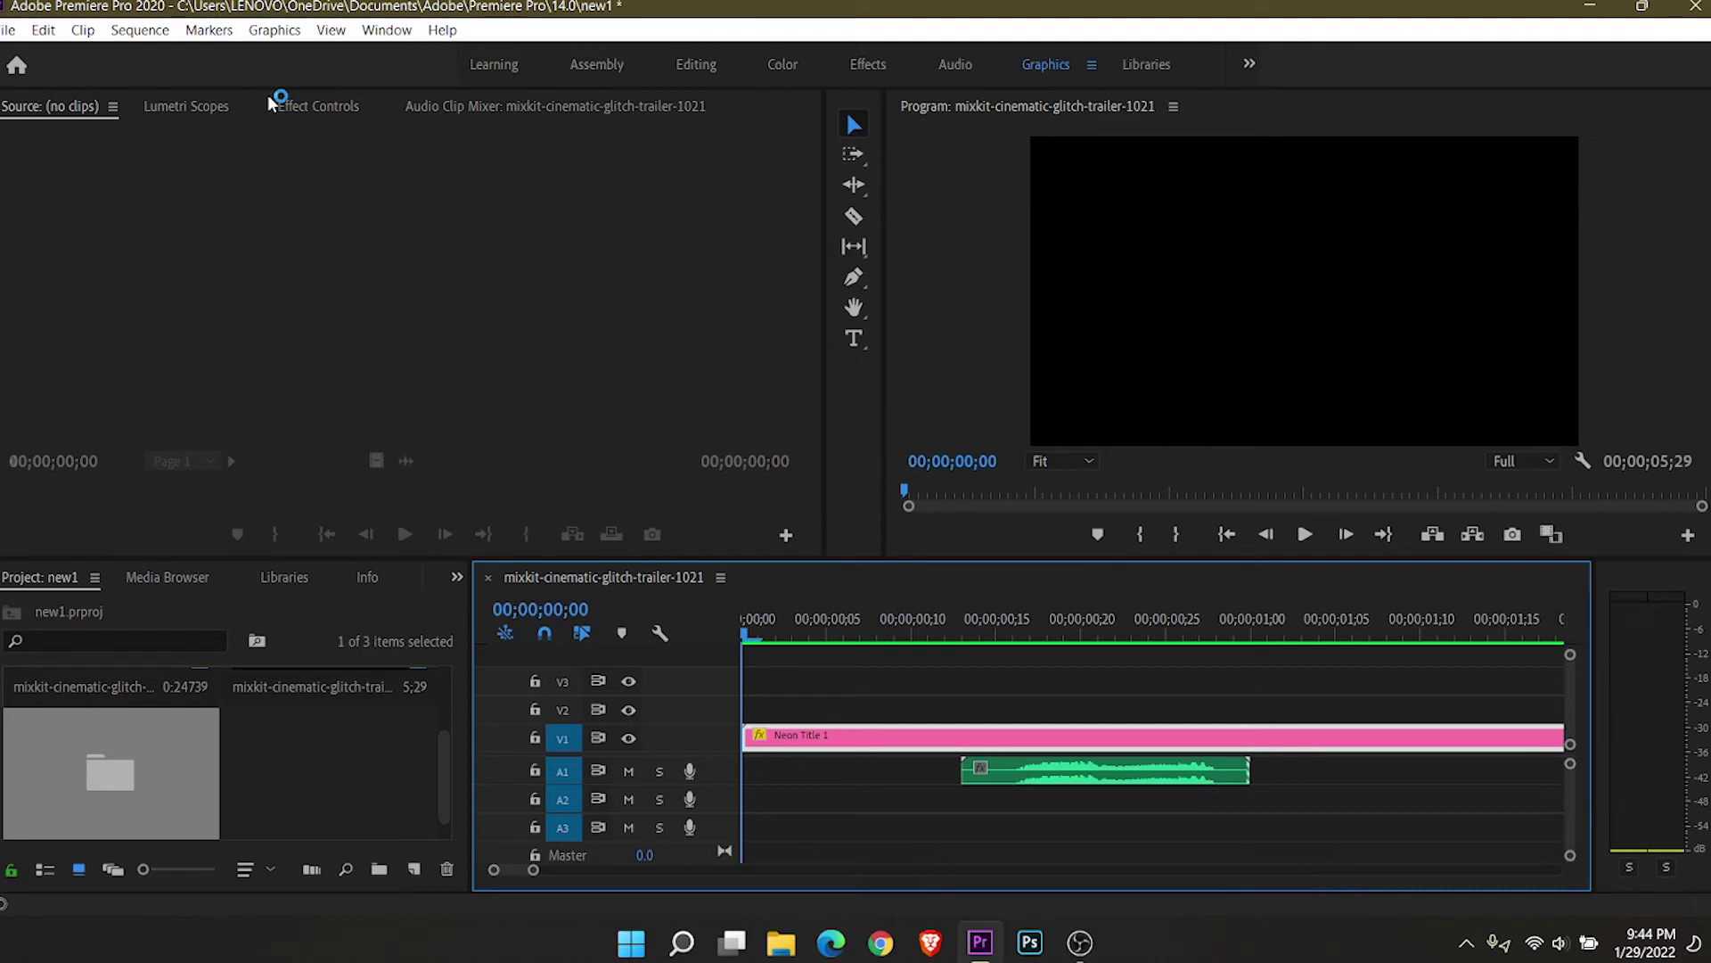
{"action": "left_click", "coordinate": [318, 106]}
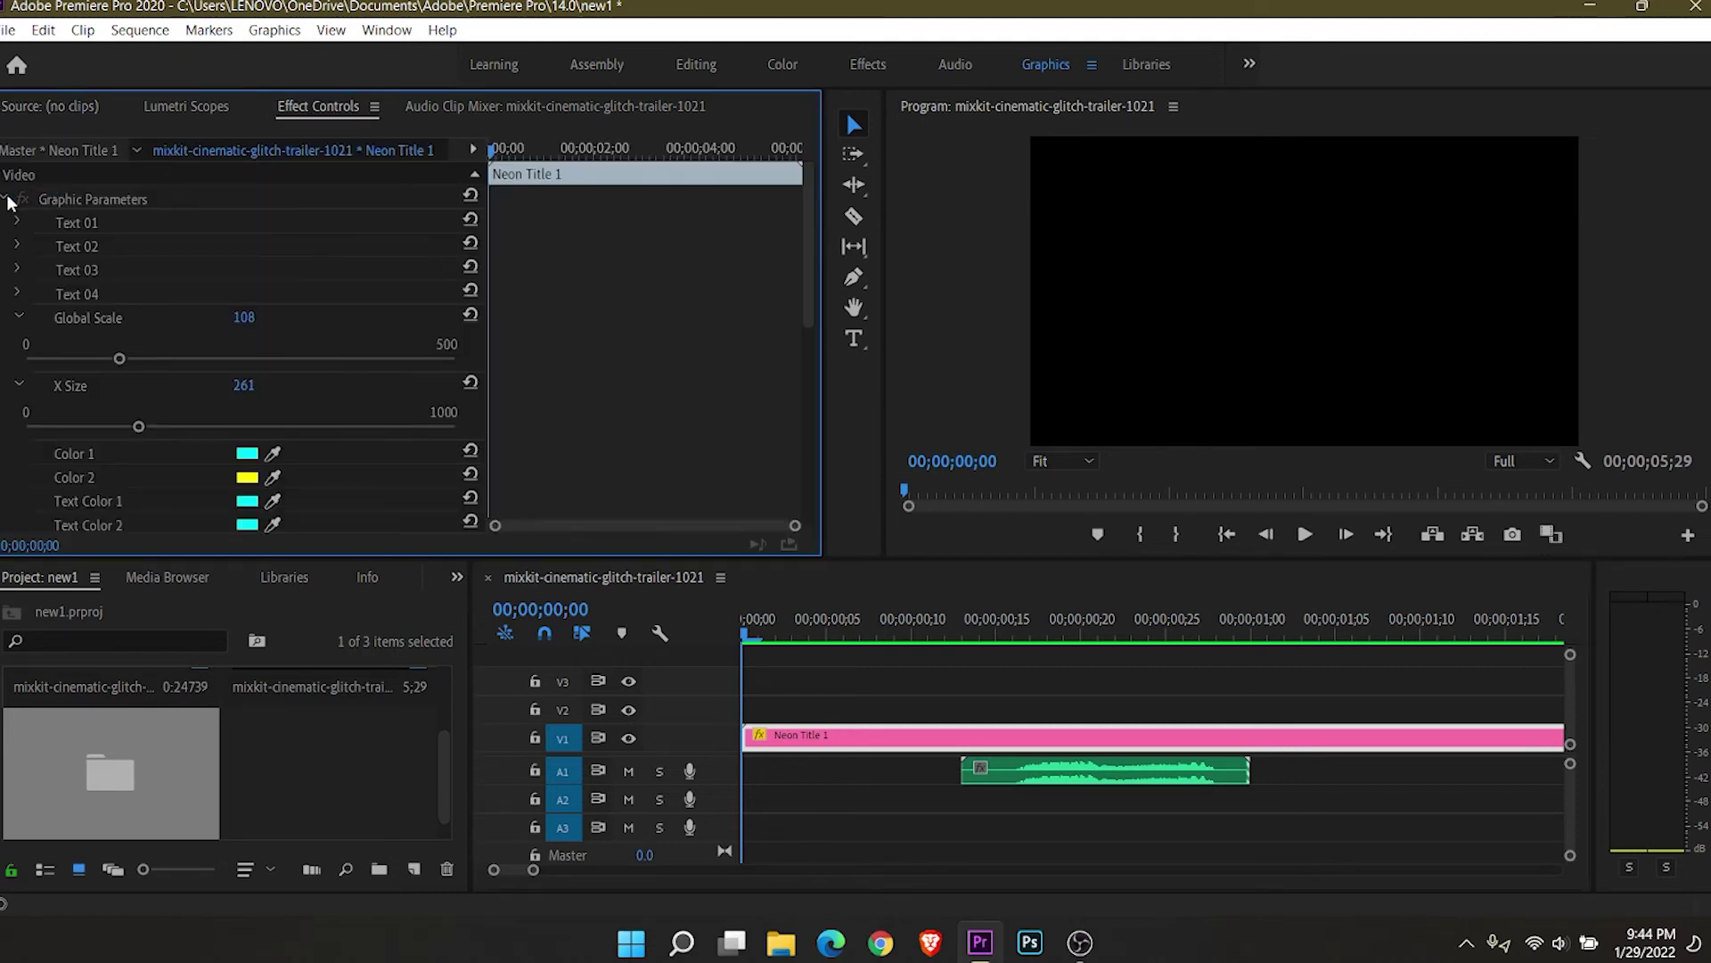
{"action": "left_click_drag", "start_coordinate": [960, 620], "coordinate": [1506, 624]}
{"action": "left_click_drag", "start_coordinate": [138, 426], "coordinate": [126, 426]}
{"action": "left_click_drag", "start_coordinate": [112, 360], "coordinate": [72, 358]}
Step: Review playback, move the title to Position X 775, and render the sequence preview
{"action": "key", "text": "space"}
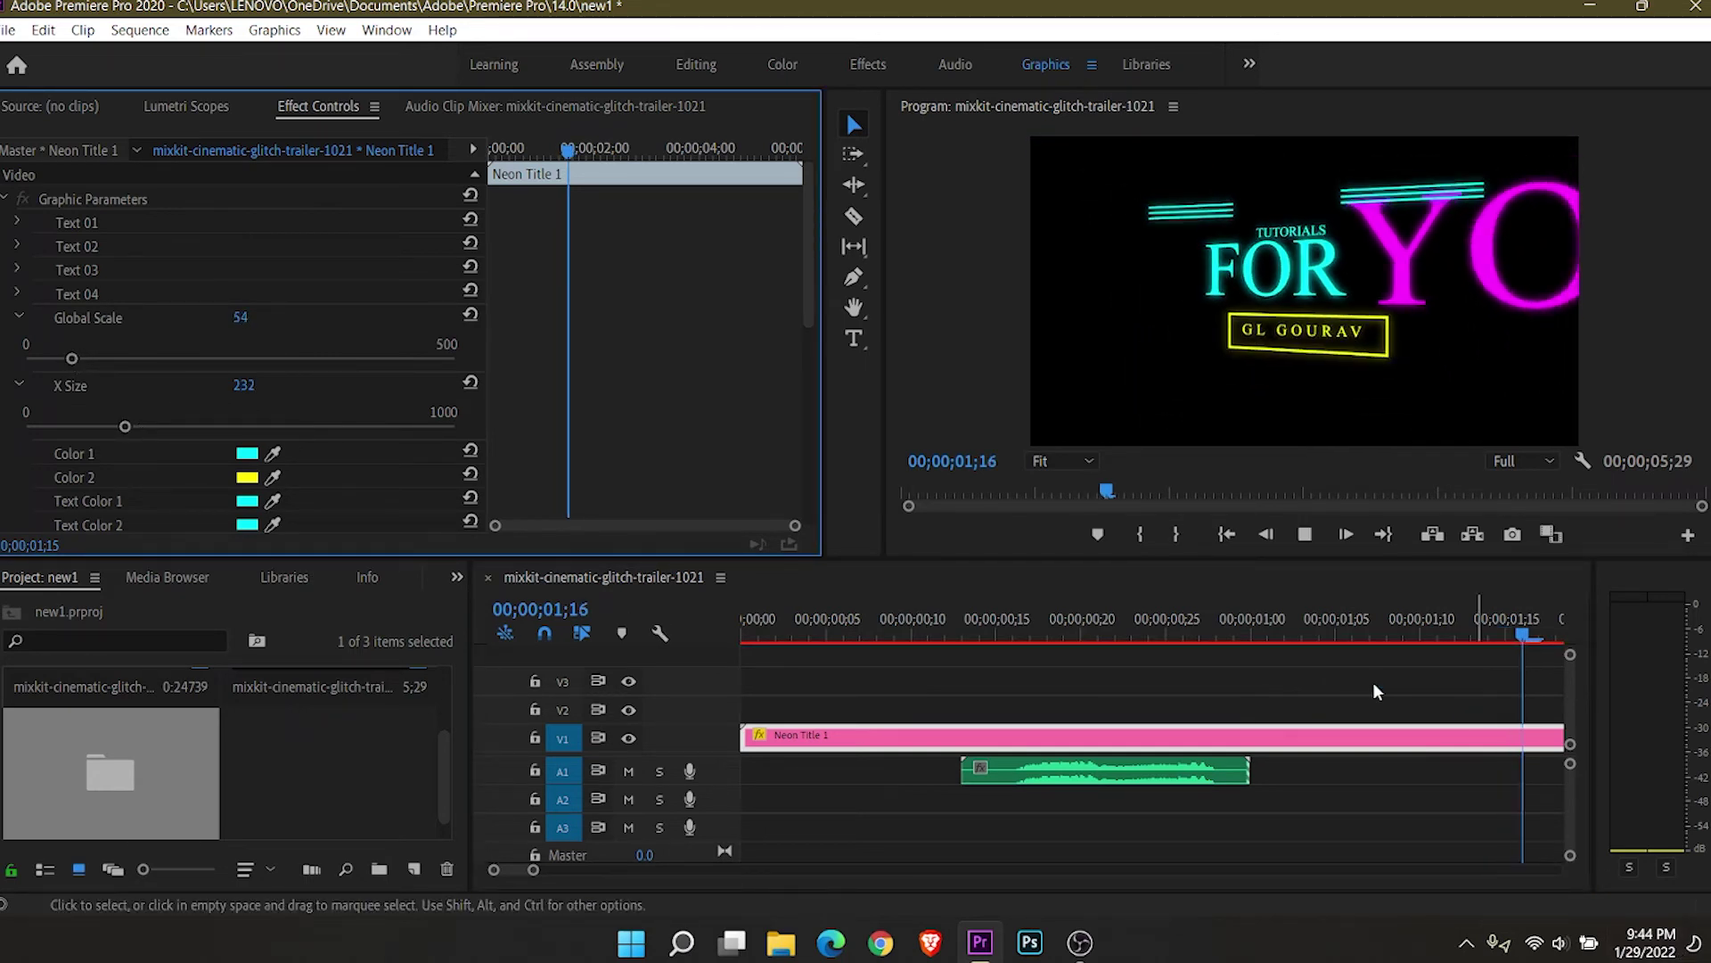
{"action": "key", "text": "space"}
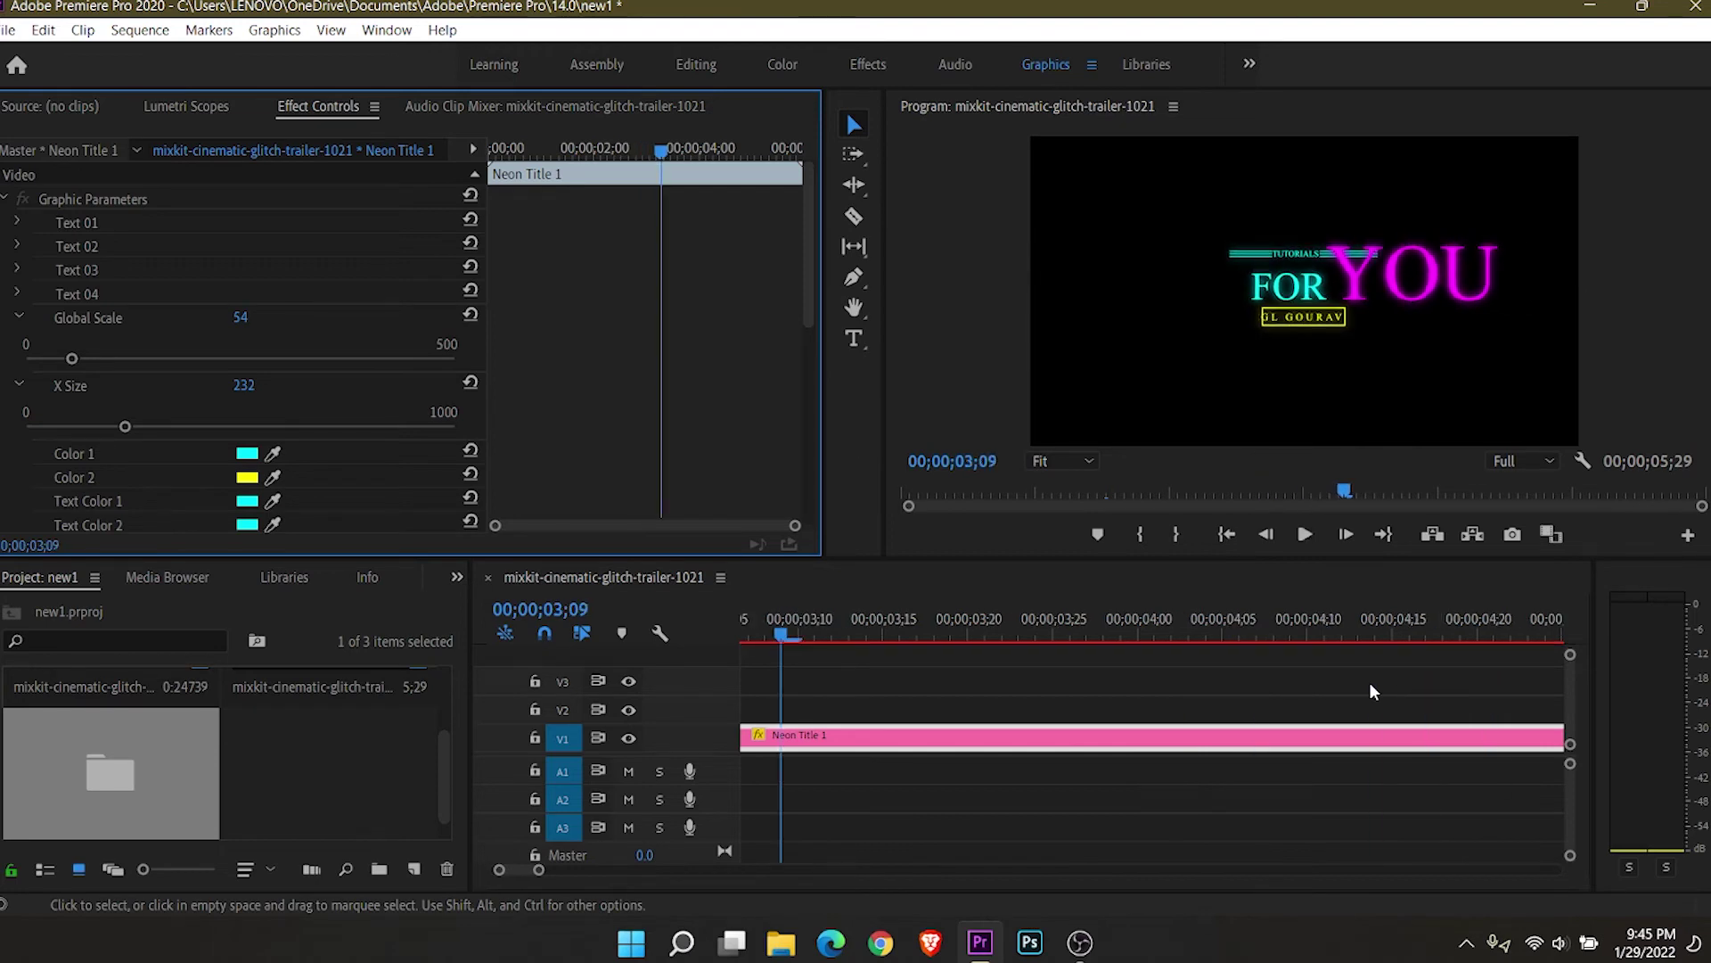
{"action": "key", "text": "space"}
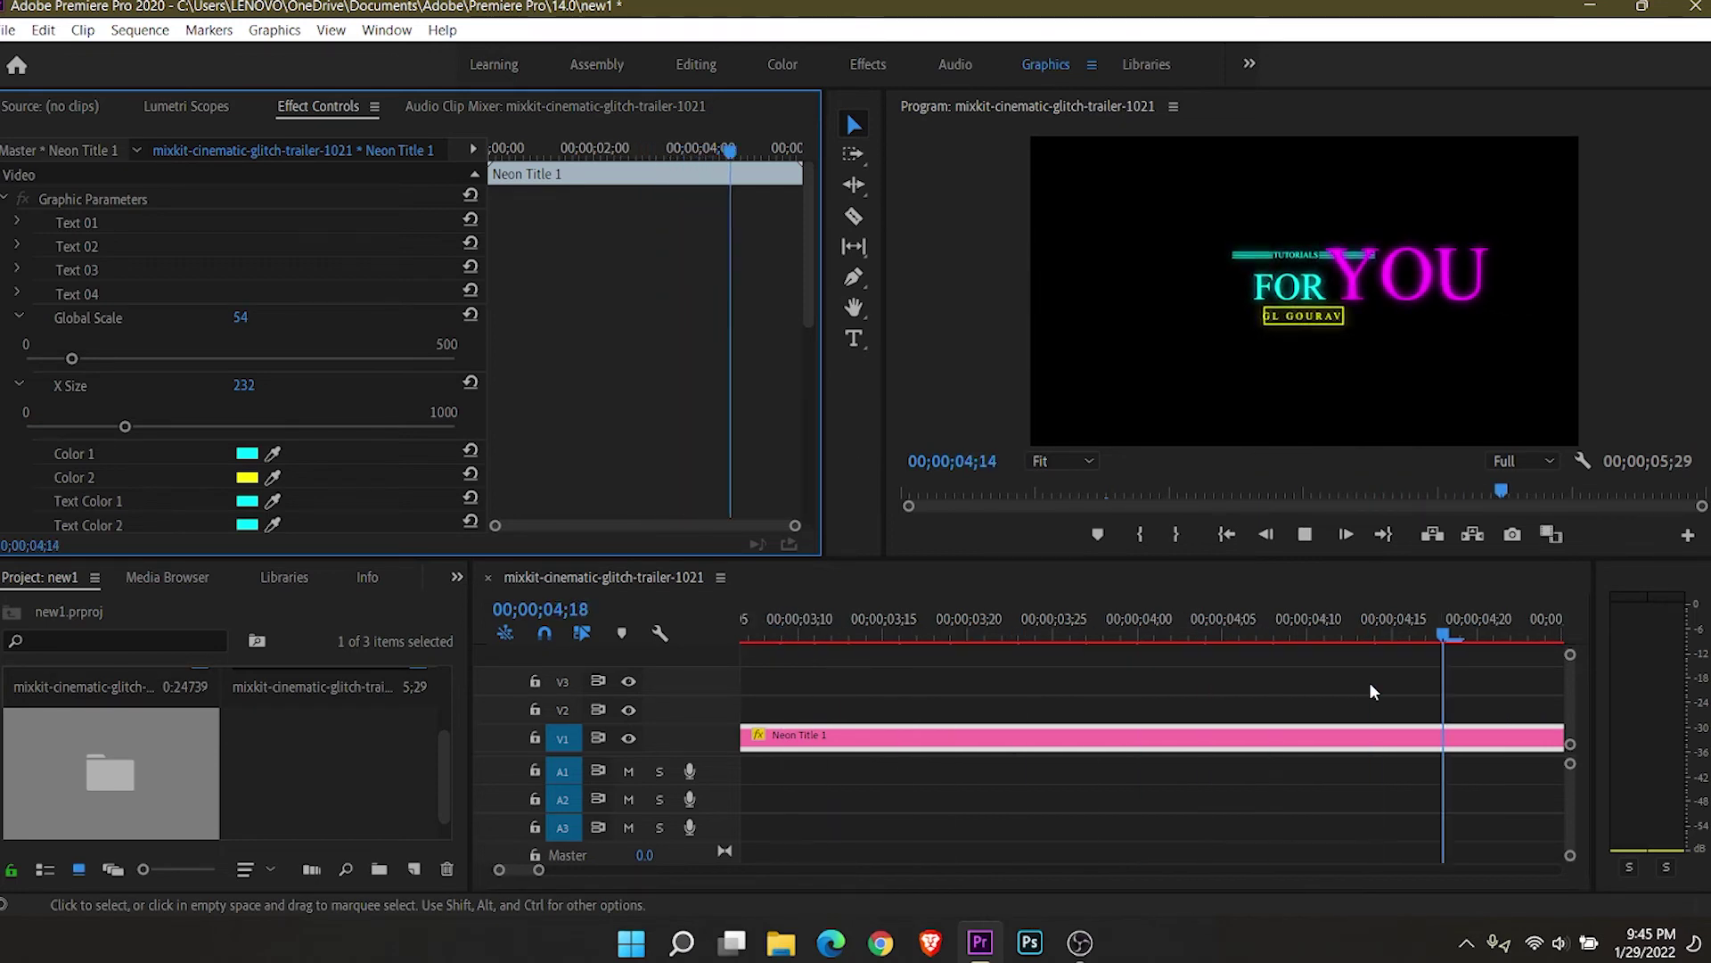
{"action": "key", "text": "space"}
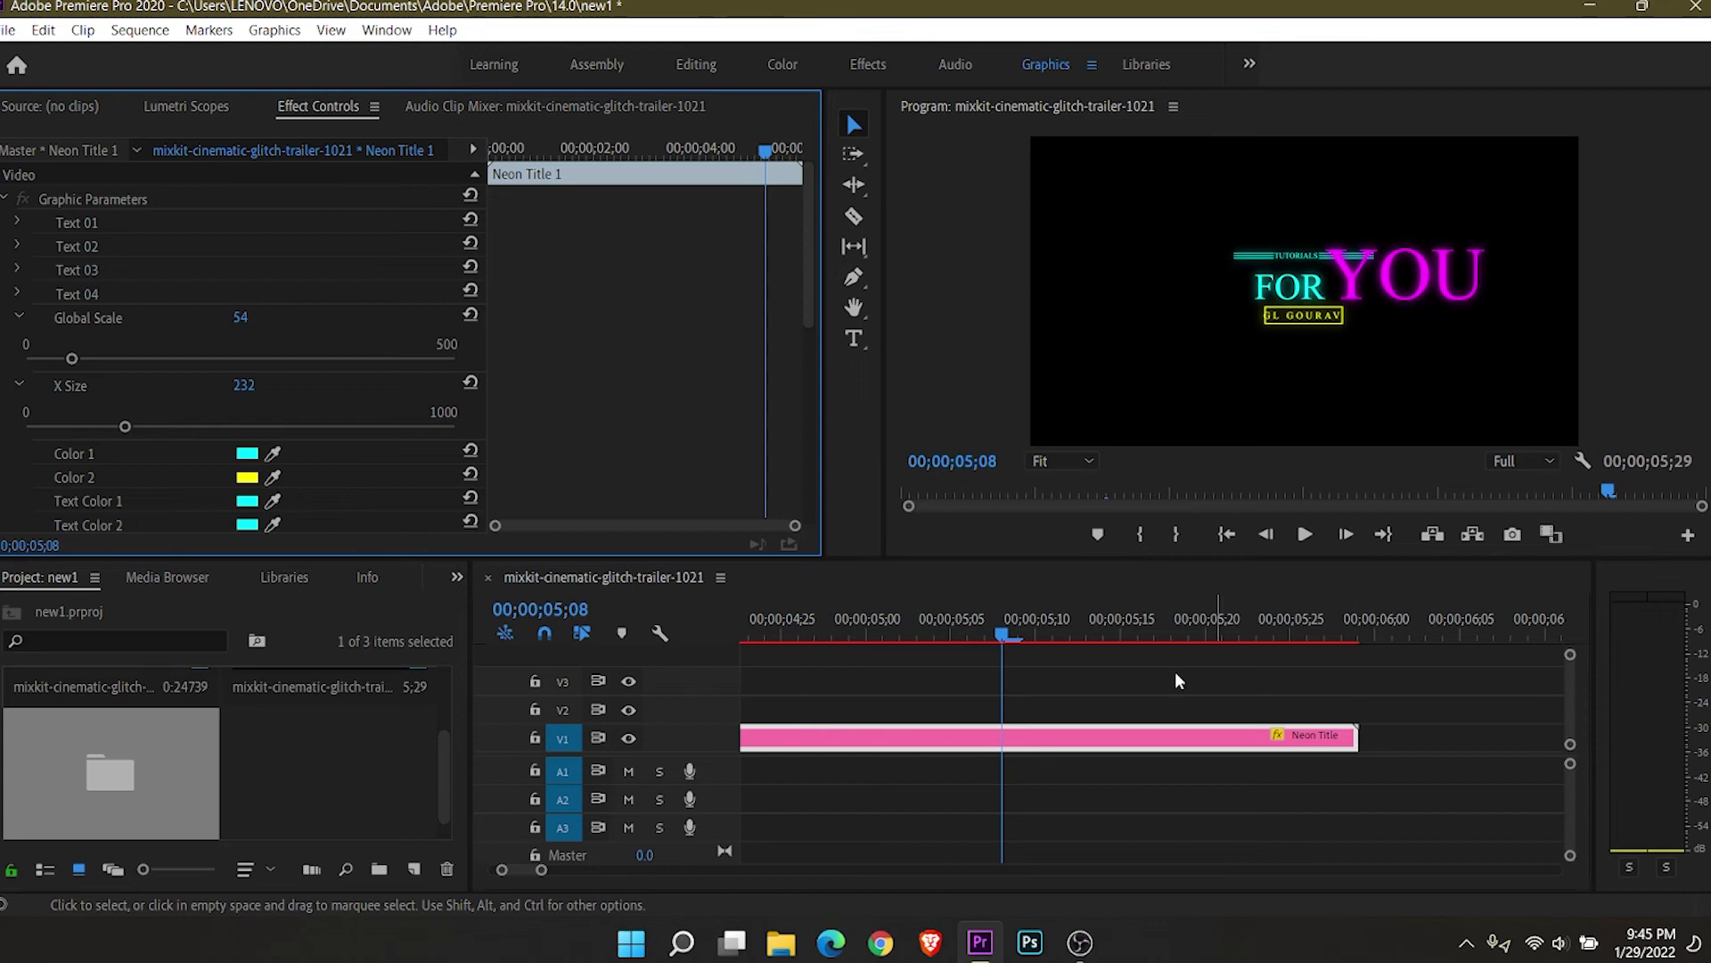
{"action": "scroll", "coordinate": [809, 318], "scroll_direction": "down", "scroll_amount": 8}
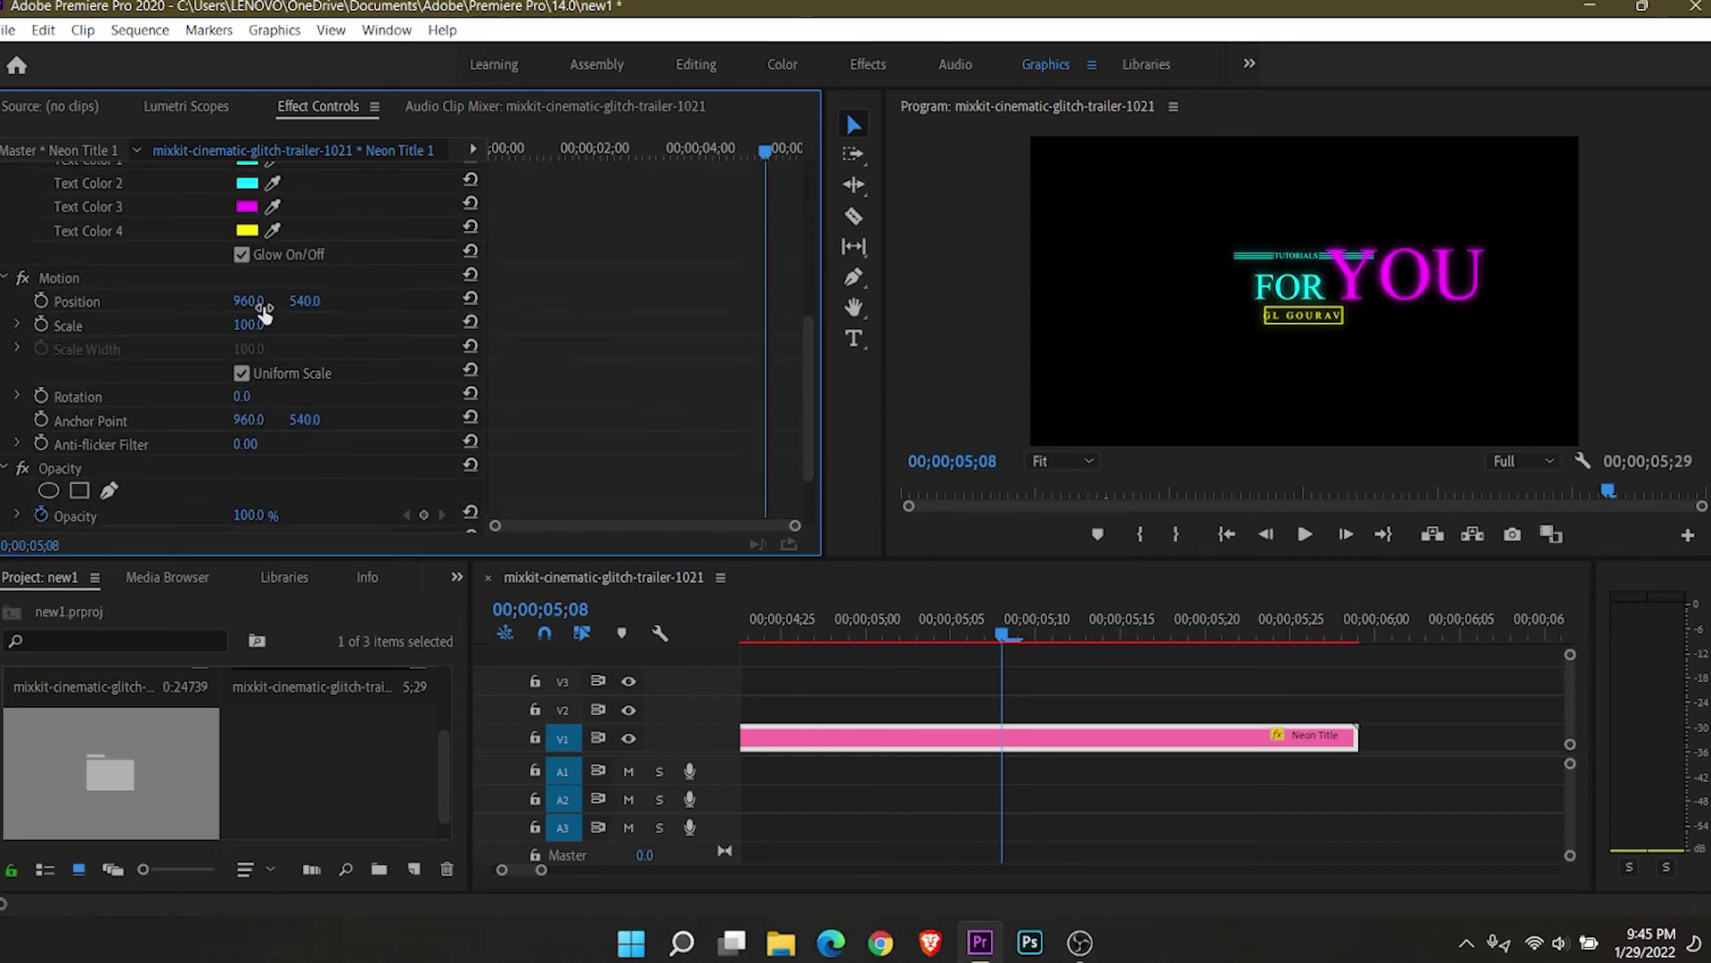
{"action": "left_click_drag", "start_coordinate": [248, 301], "coordinate": [83, 300]}
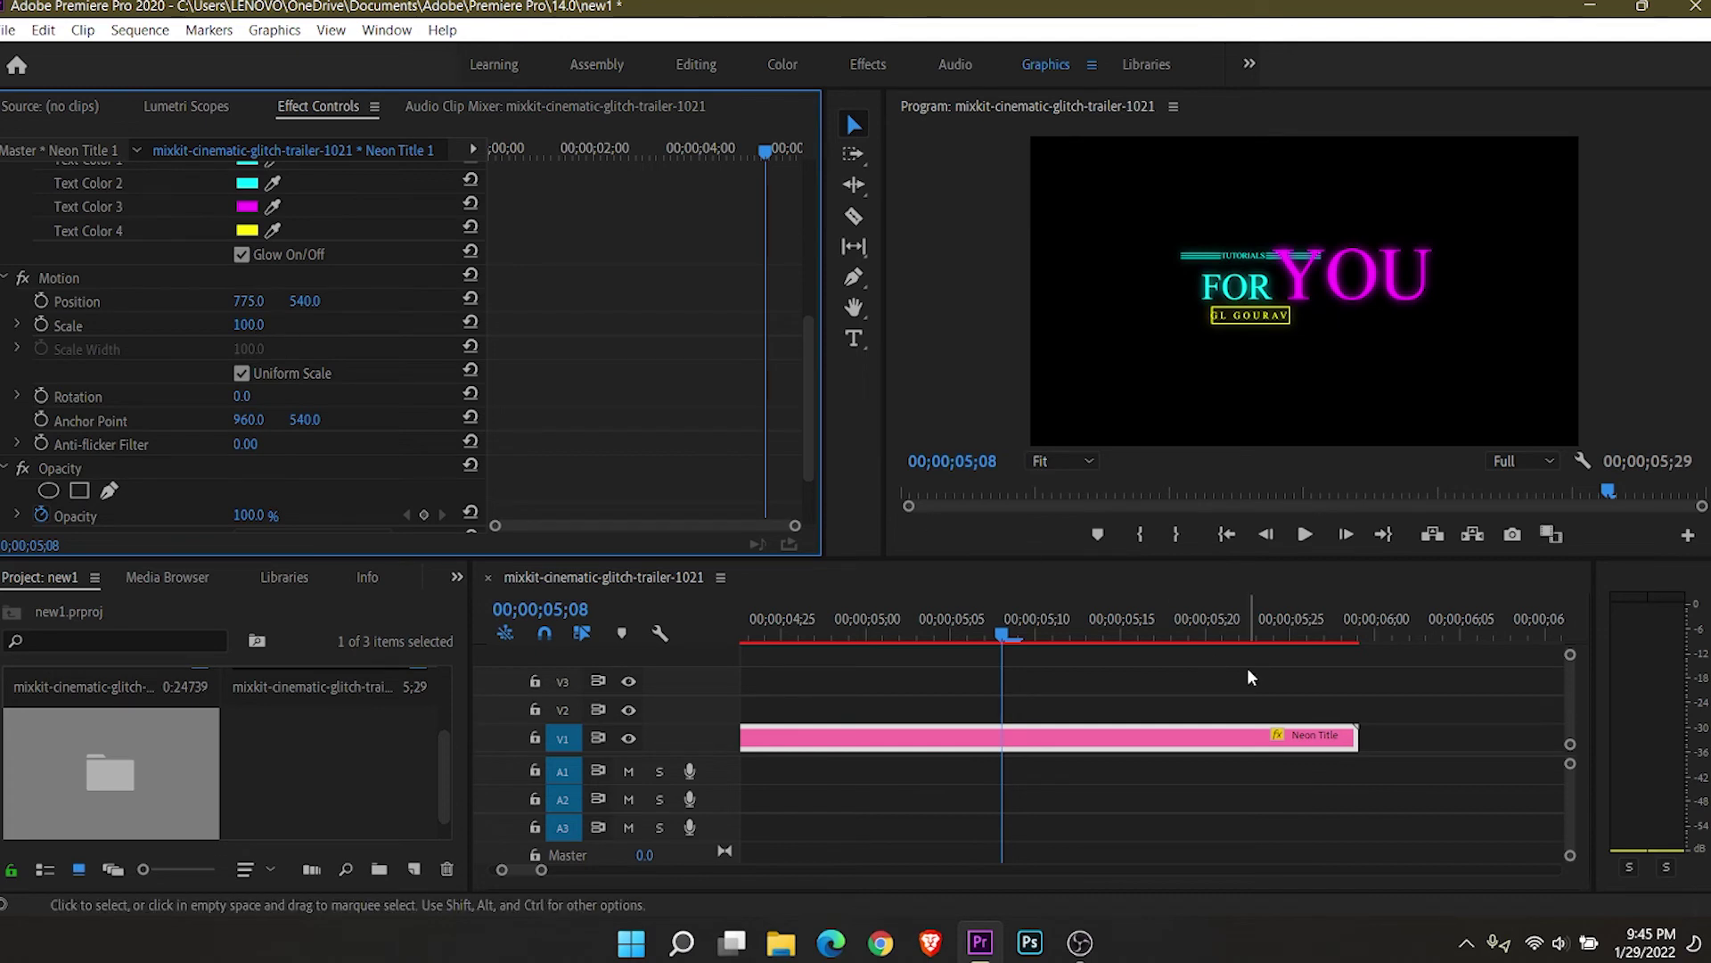
{"action": "key", "text": "Return"}
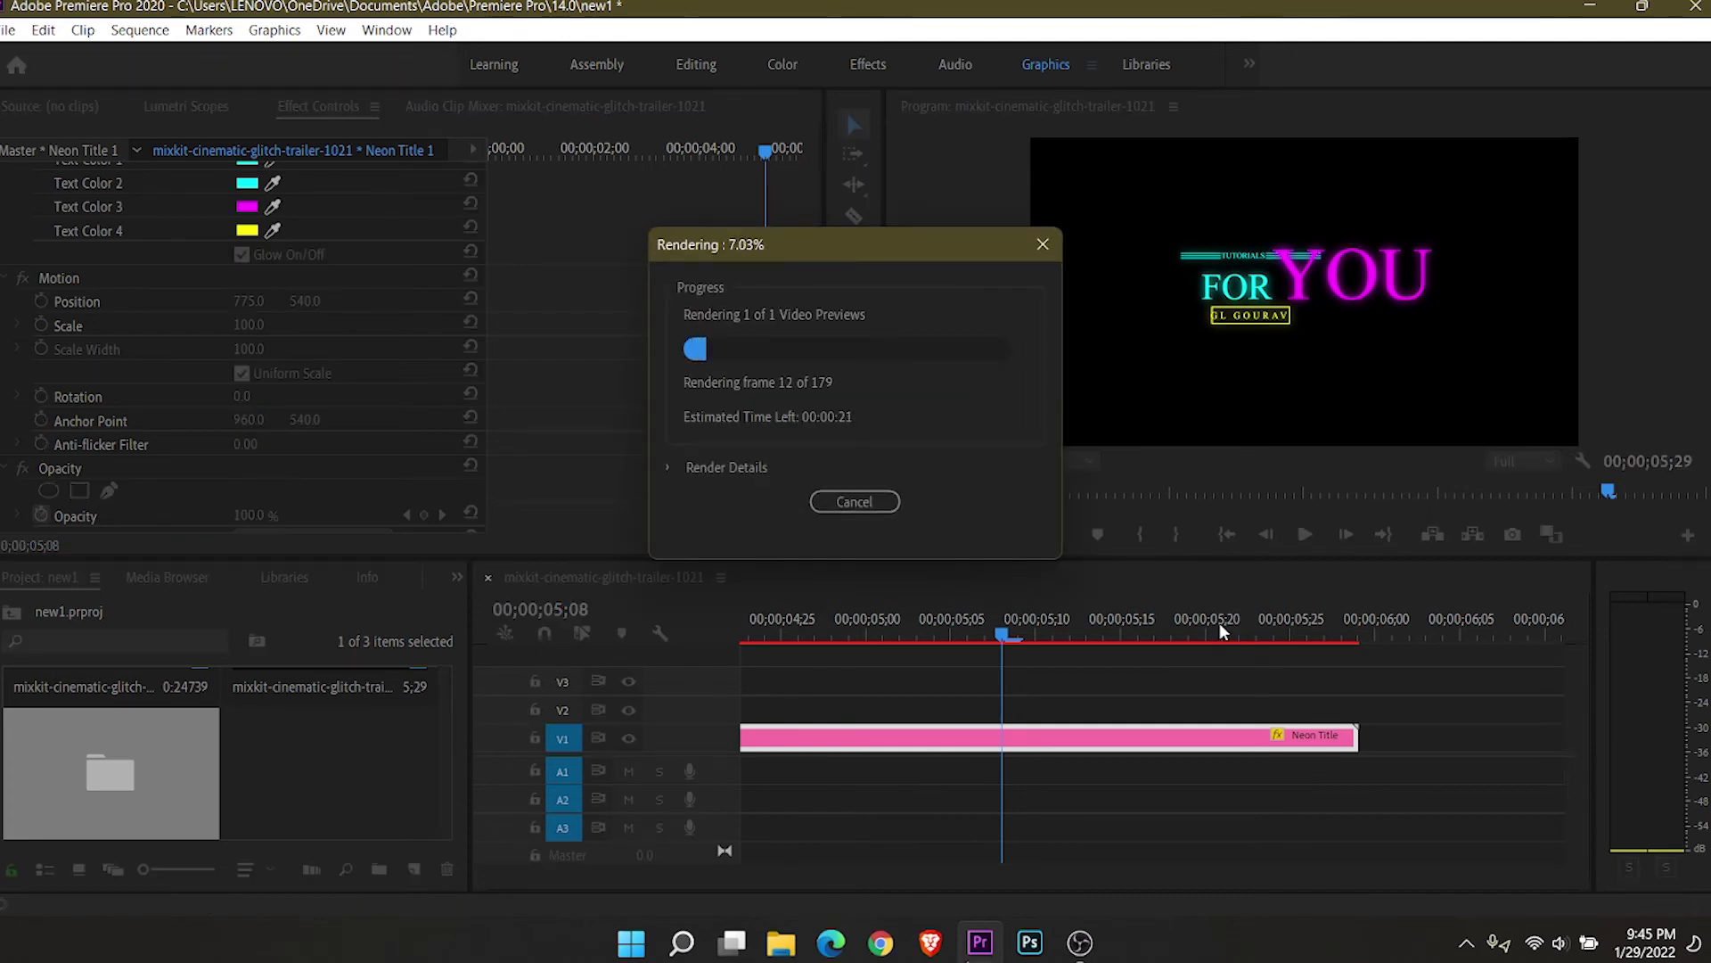